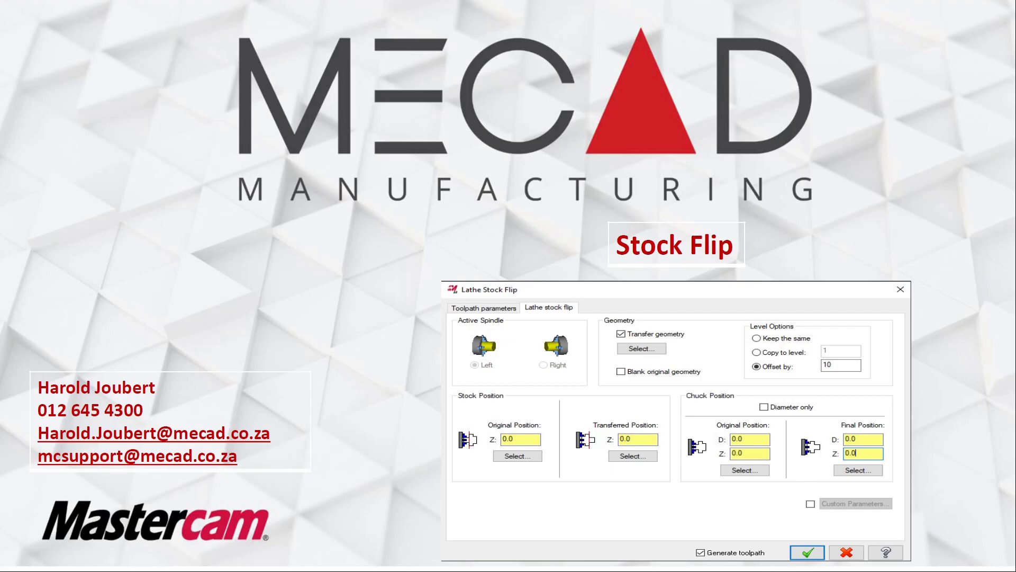
- Bring Mastercam forward and review Opp NO 1's operations, toggling their toolpath display on and off
key("alt+Tab")
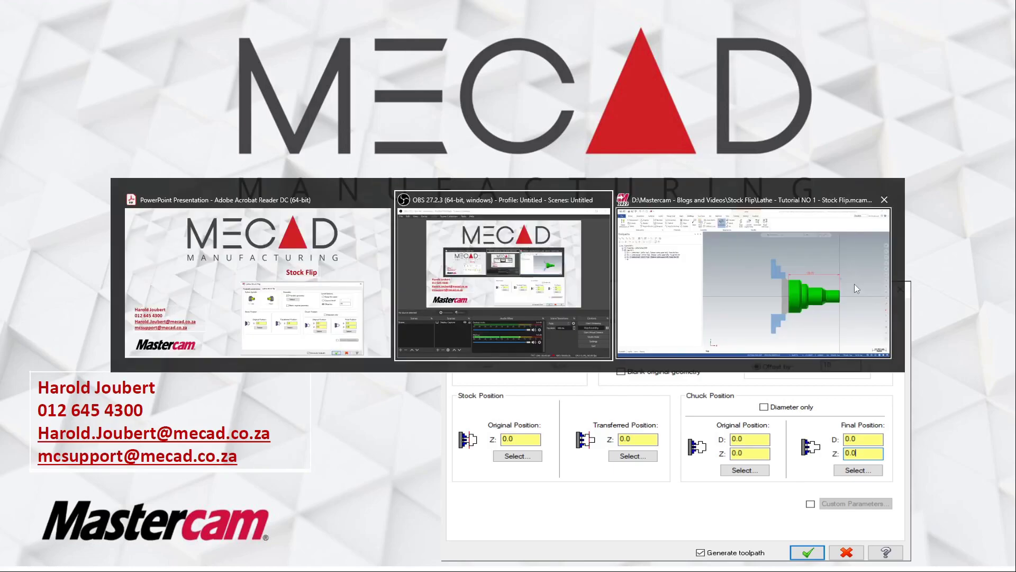
left_click(766, 296)
scroll(730, 193, "down", 2)
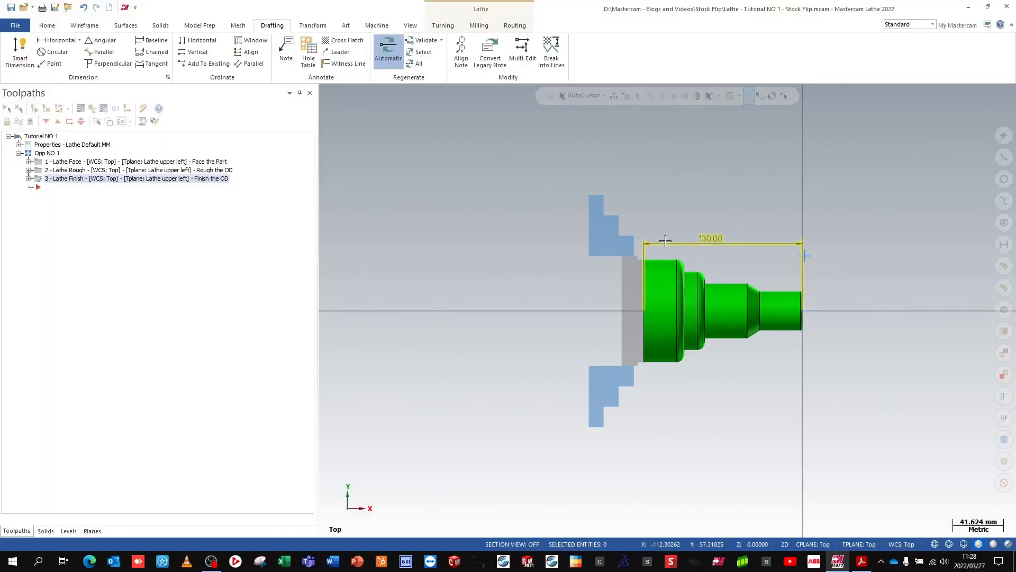
middle_click_drag(590, 290, 656, 273)
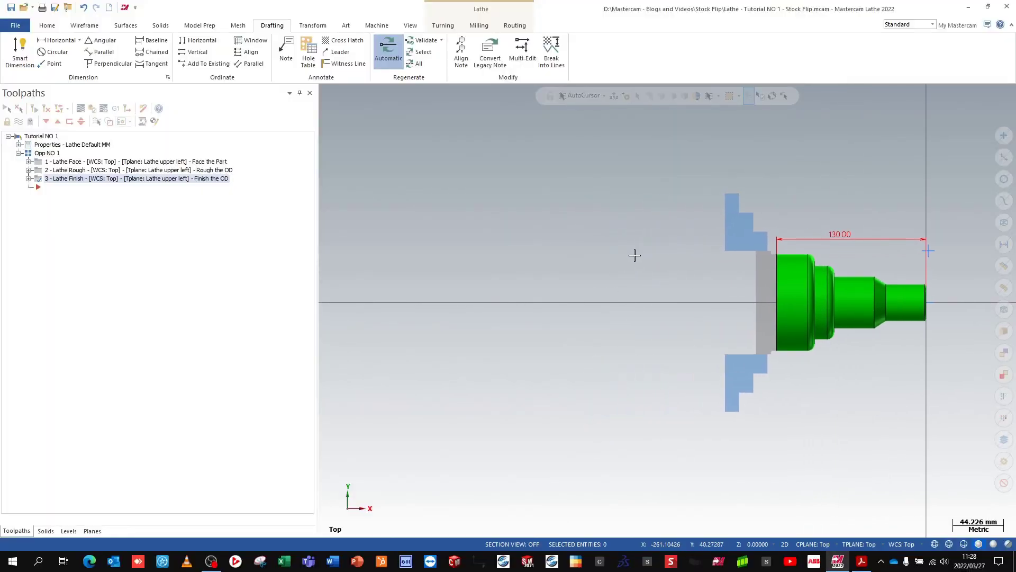
left_click(215, 179)
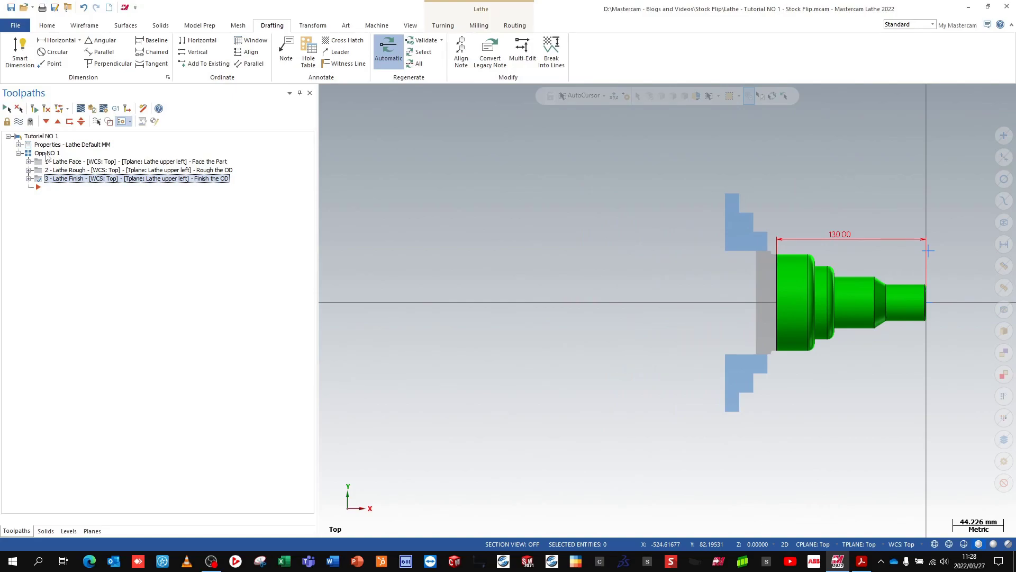
left_click(45, 153)
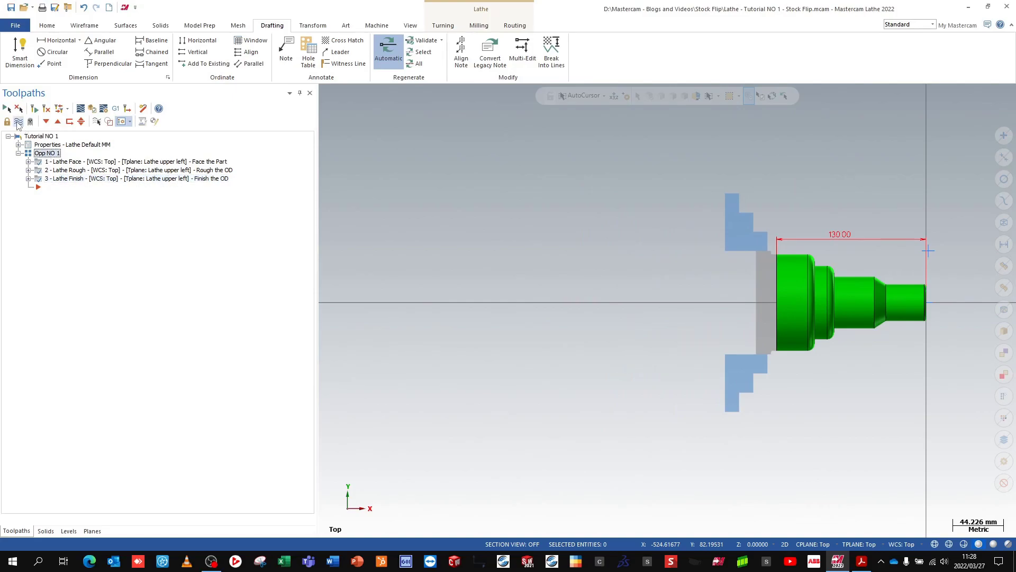
left_click(18, 122)
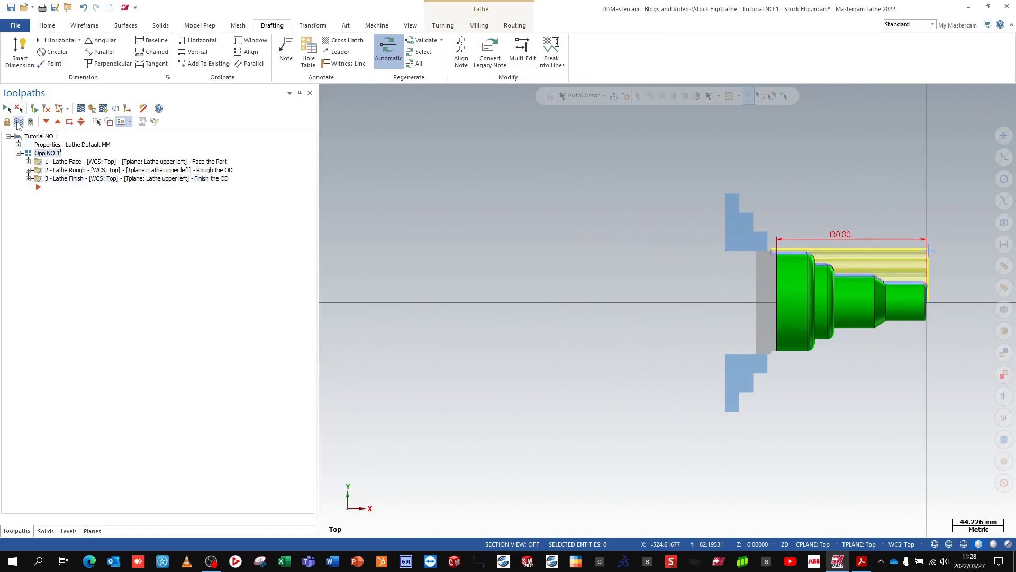
left_click(18, 123)
- Create a new toolpath group under Tutorial NO 1 named 'Opp NO 2'
left_click(43, 137)
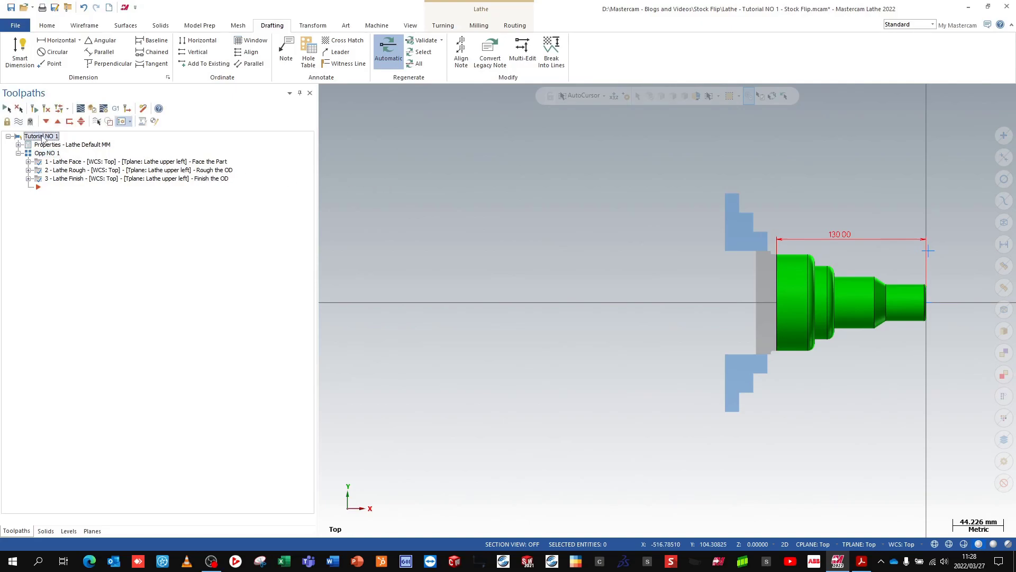
right_click(44, 138)
mouse_move(82, 205)
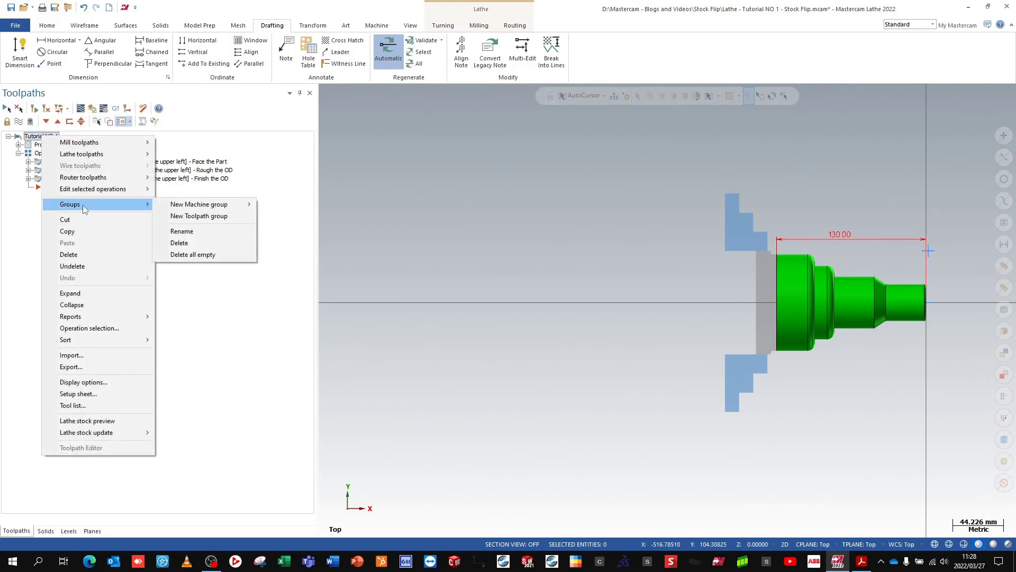
left_click(194, 216)
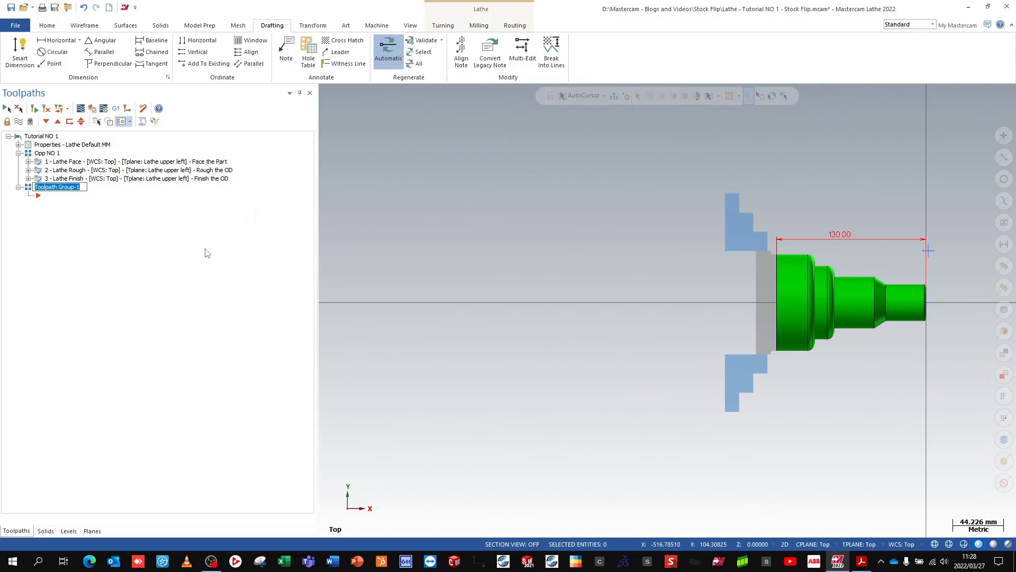
type("Opp NO 2")
key("Return")
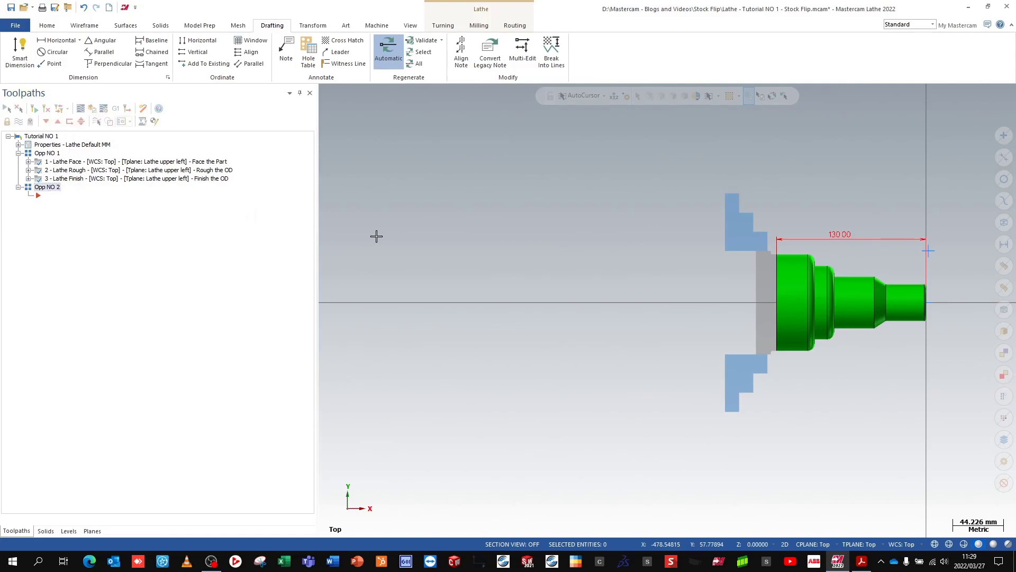
- Start a Lathe Stock Flip from Turning > Part Handling, accepting the suggested NC file name
left_click(442, 25)
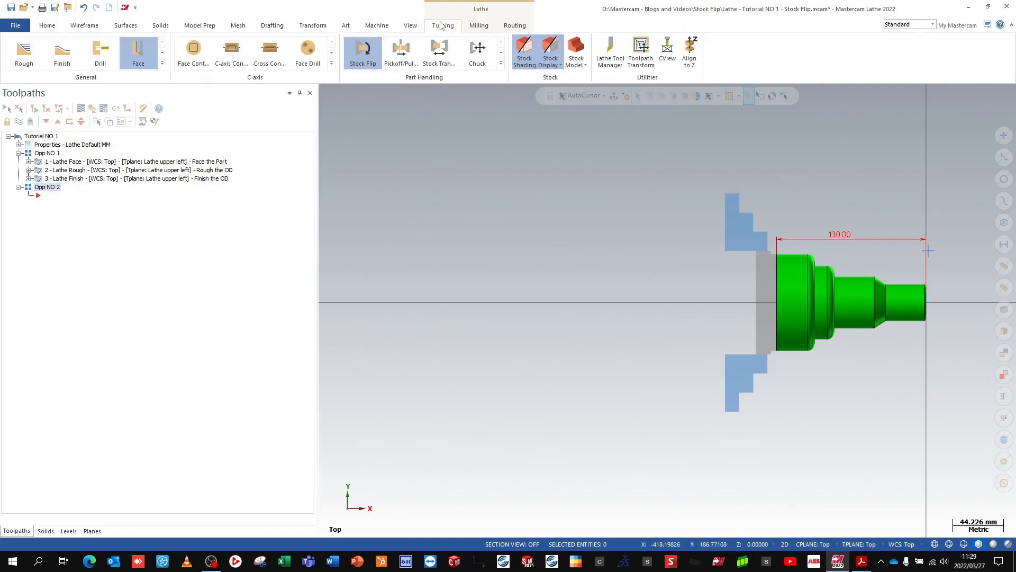
left_click(501, 64)
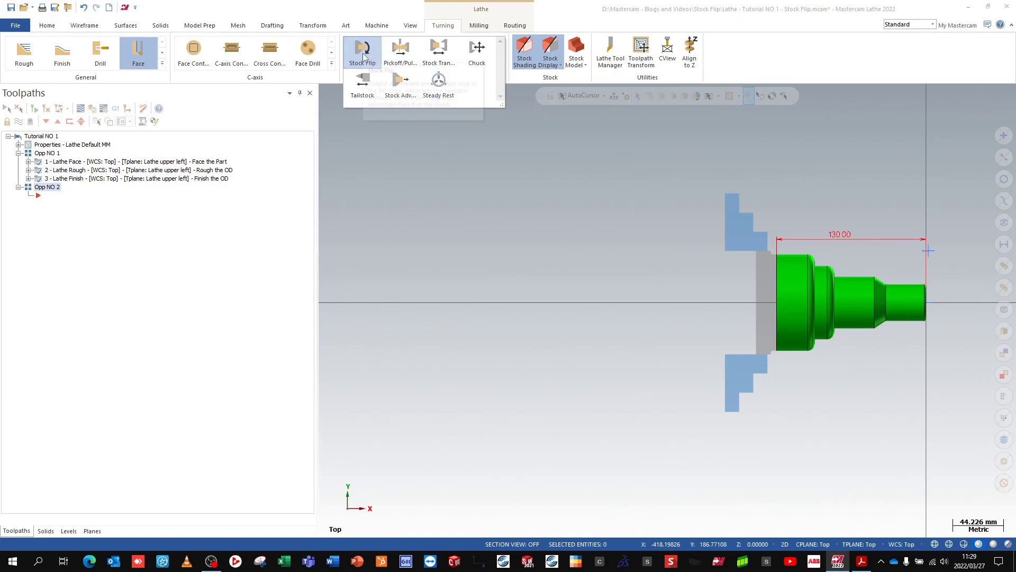
key("Escape")
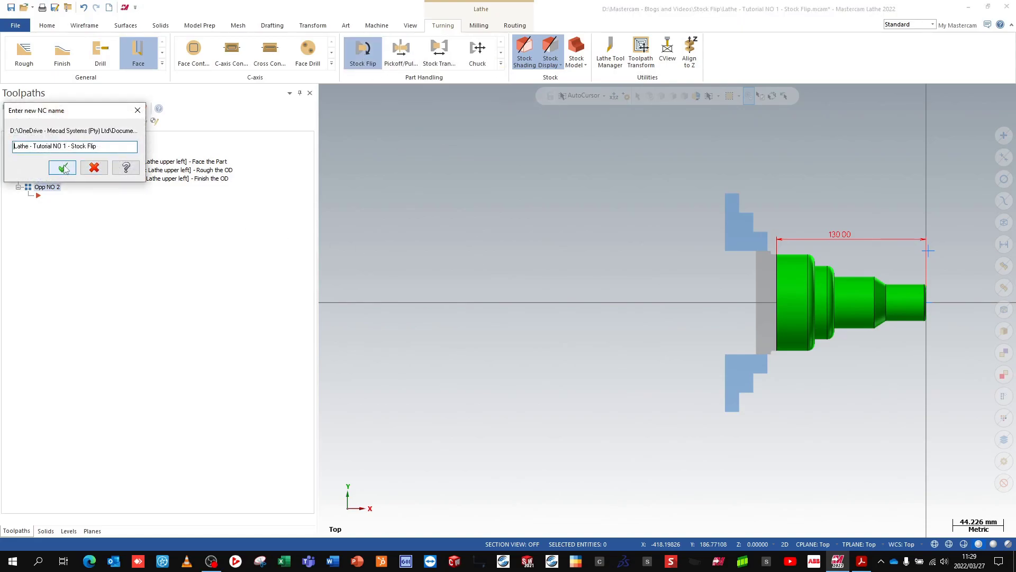
left_click(62, 168)
left_click_drag(519, 159, 527, 165)
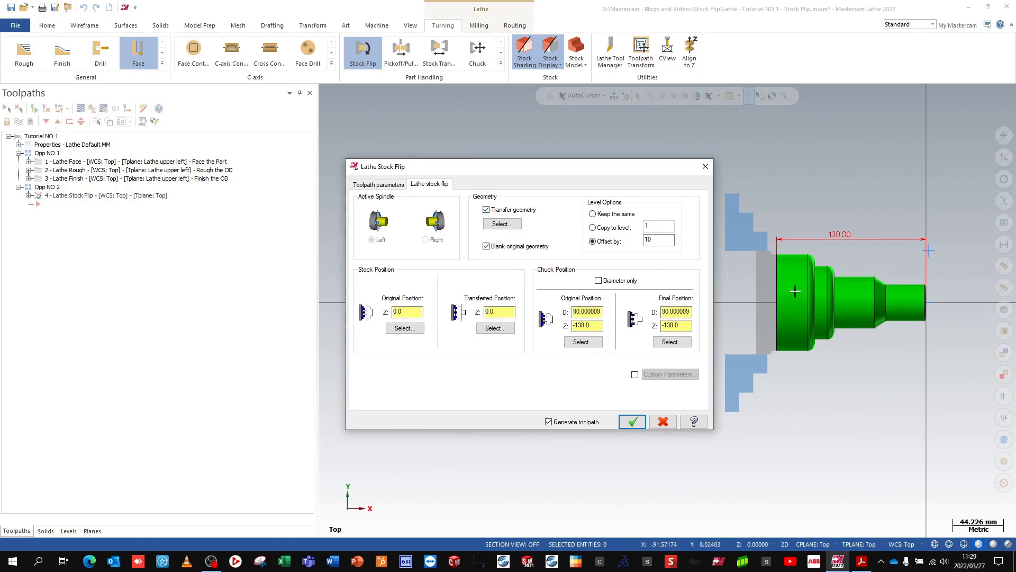
- Select the part as transfer geometry, keep the original geometry visible, and offset its level by 10
left_click(512, 225)
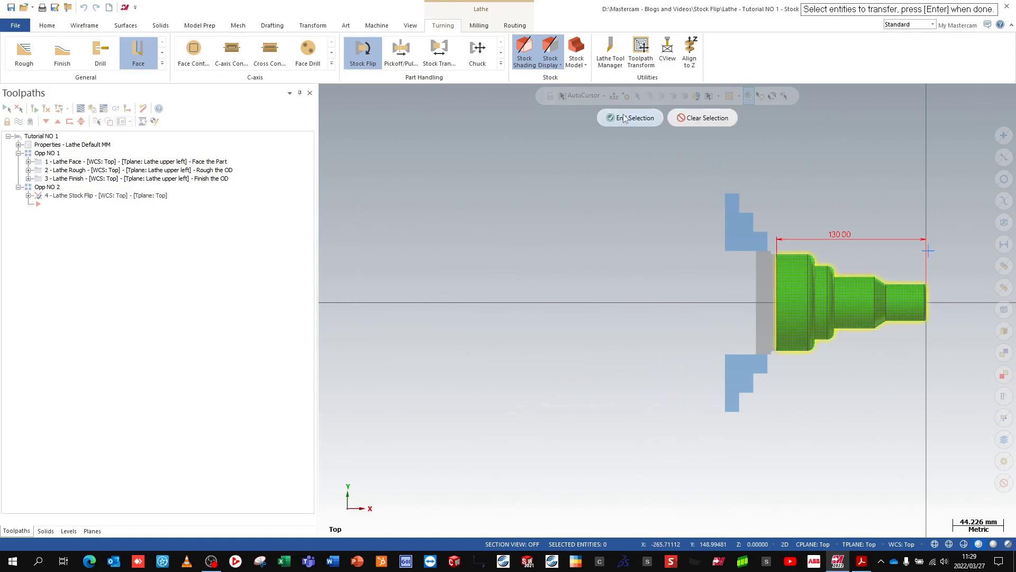
left_click(625, 118)
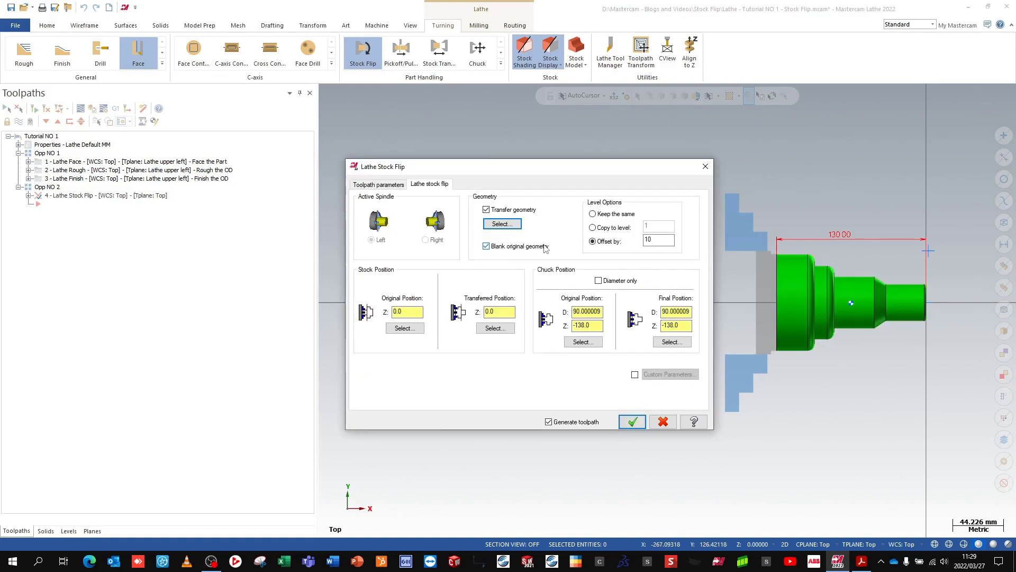
left_click(486, 247)
left_click(601, 243)
- Show the levels list, then set the stock flip's transferred stock Z position to -130.0
left_click(68, 532)
left_click(18, 135)
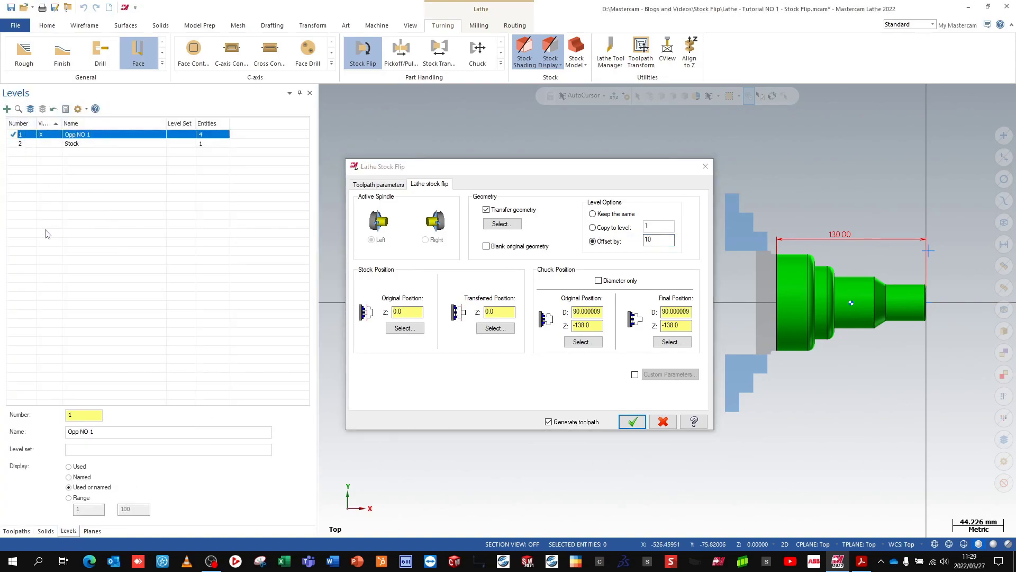
double_click(653, 241)
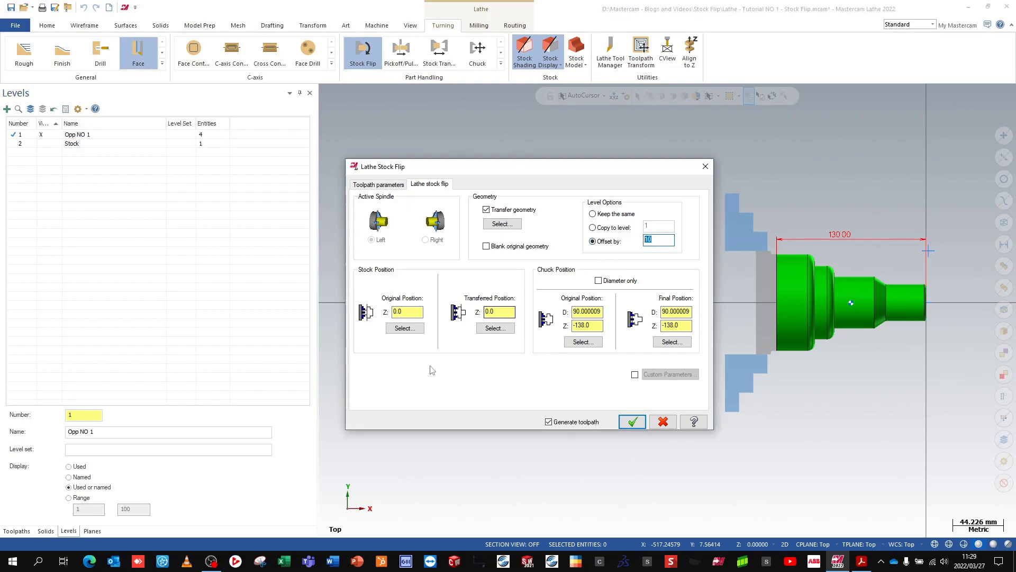
left_click(415, 313)
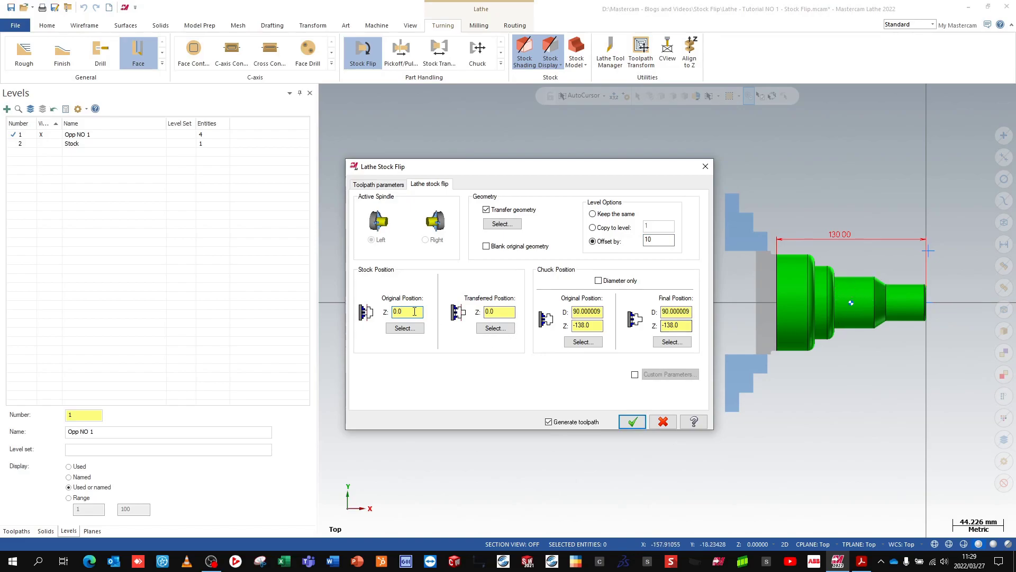
double_click(398, 311)
double_click(496, 311)
type("-130")
key("Tab")
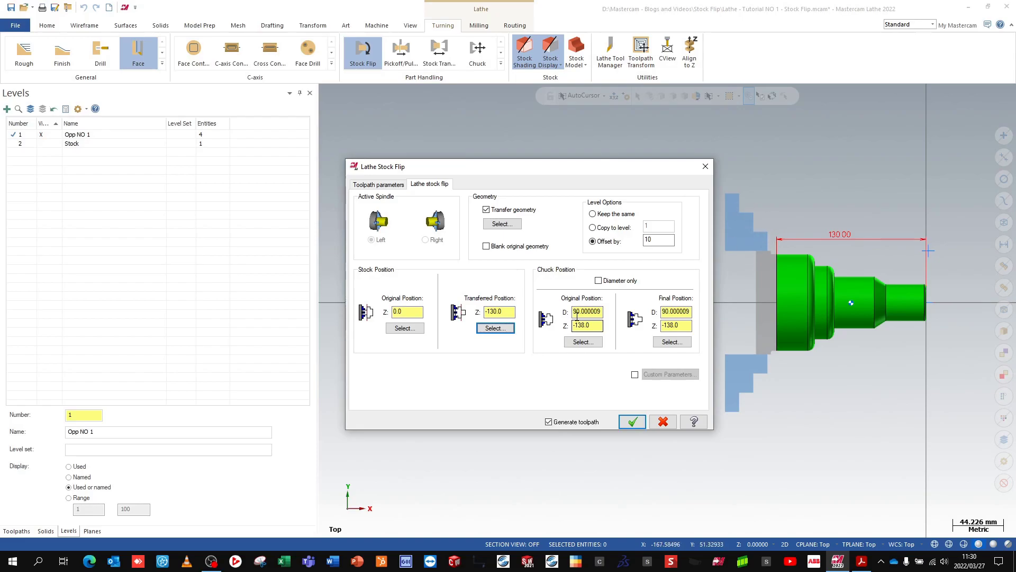
- Set the chuck's final diameter to 64.0 by picking the part's arc
left_click(589, 325)
double_click(685, 310)
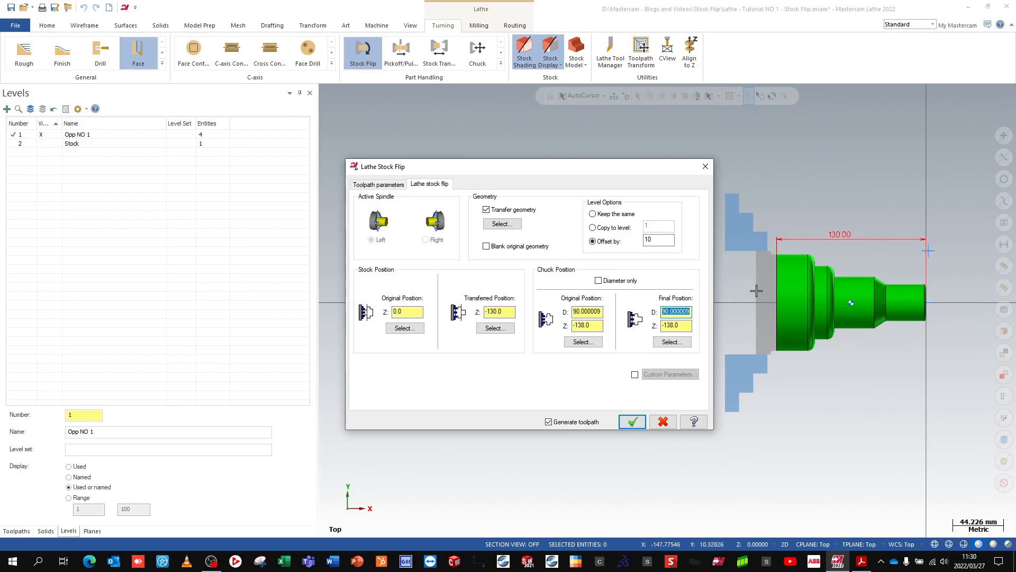
left_click(683, 311)
left_click_drag(682, 311, 666, 313)
right_click(670, 312)
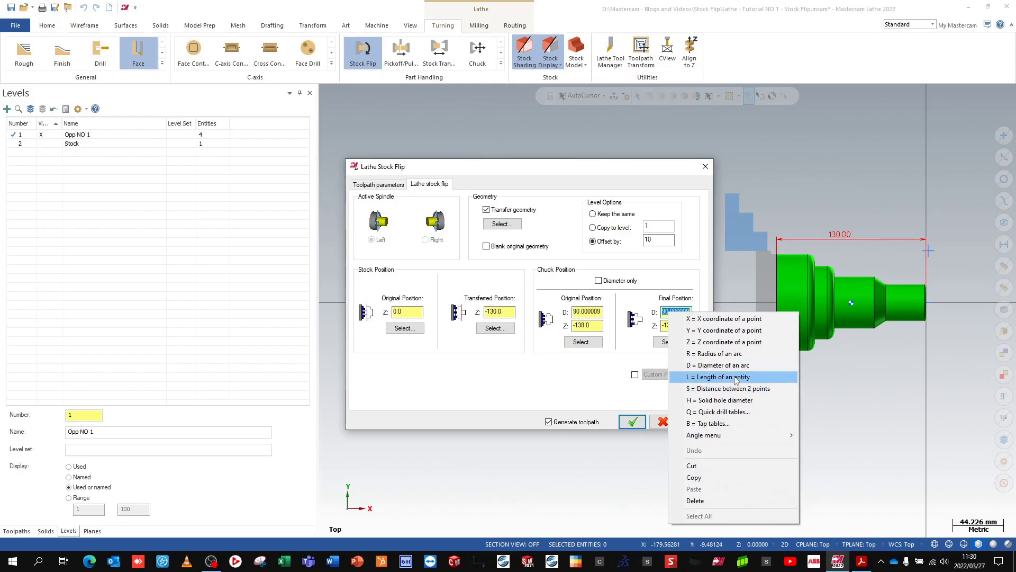
left_click(711, 365)
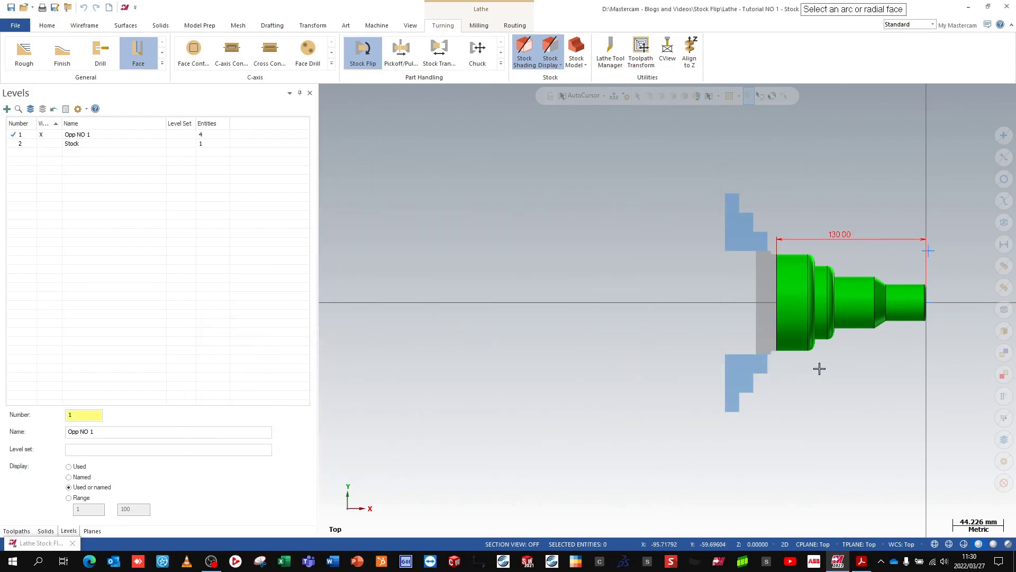
left_click(828, 324)
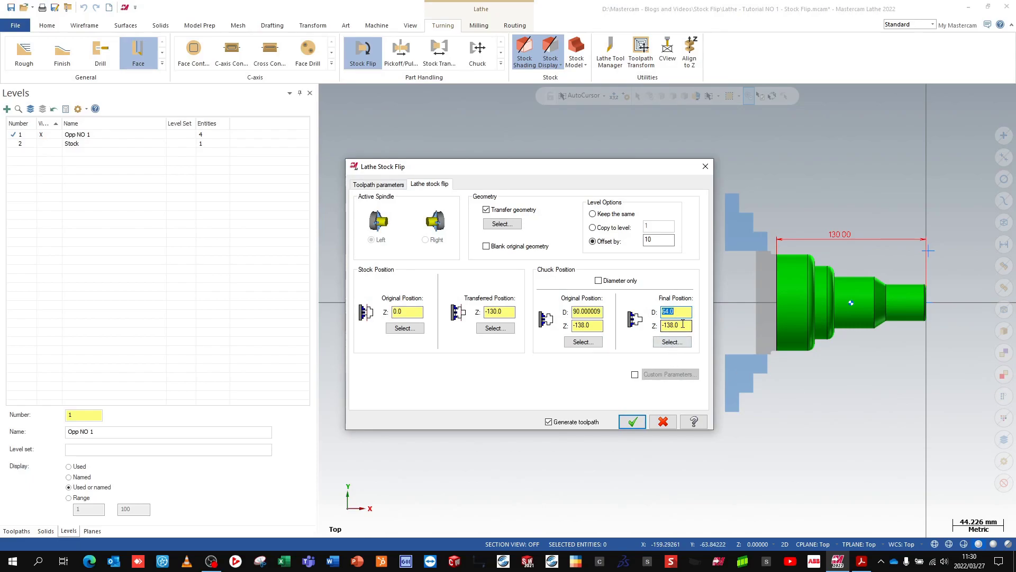
key("Tab")
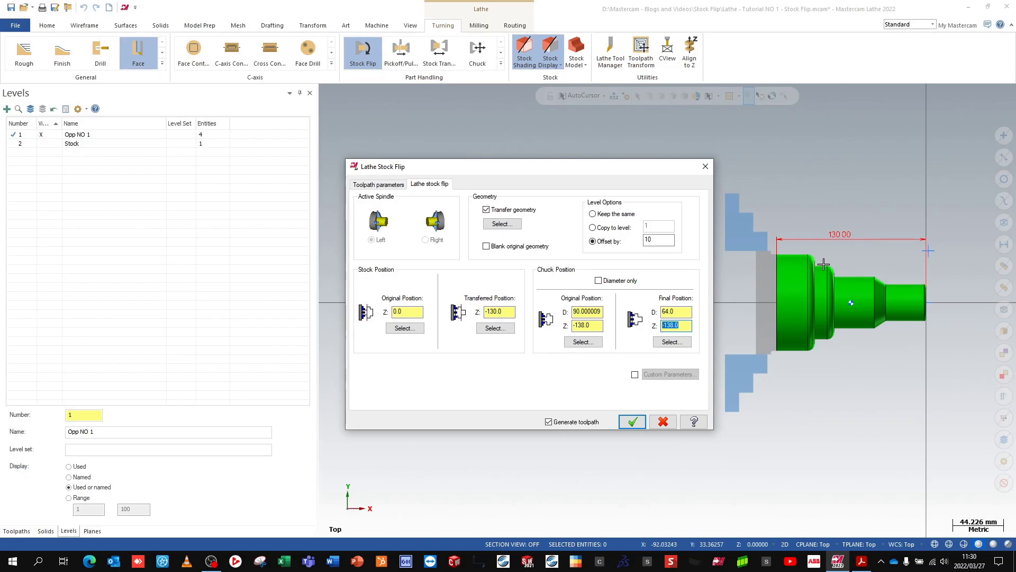
- Measure the chuck's final Z between two points on the part and make it -33.0
middle_click_drag(815, 265, 818, 269)
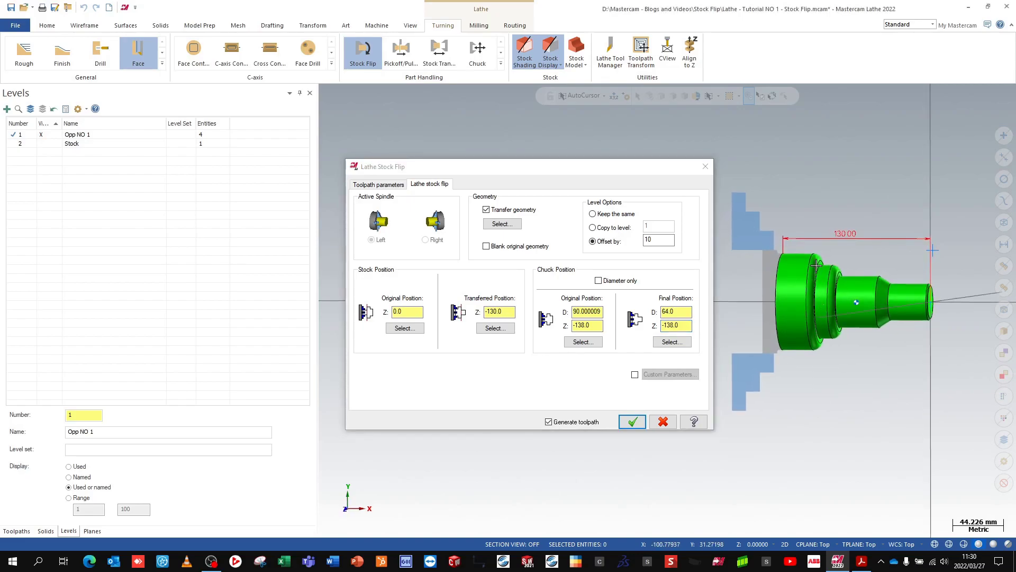
right_click(759, 272)
left_click(789, 332)
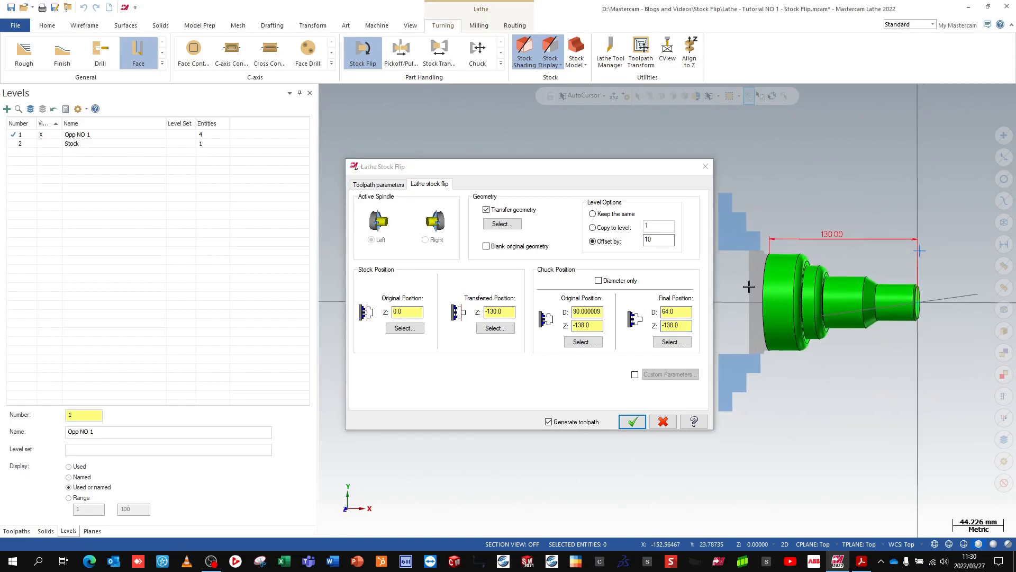
scroll(874, 311, "down", 2)
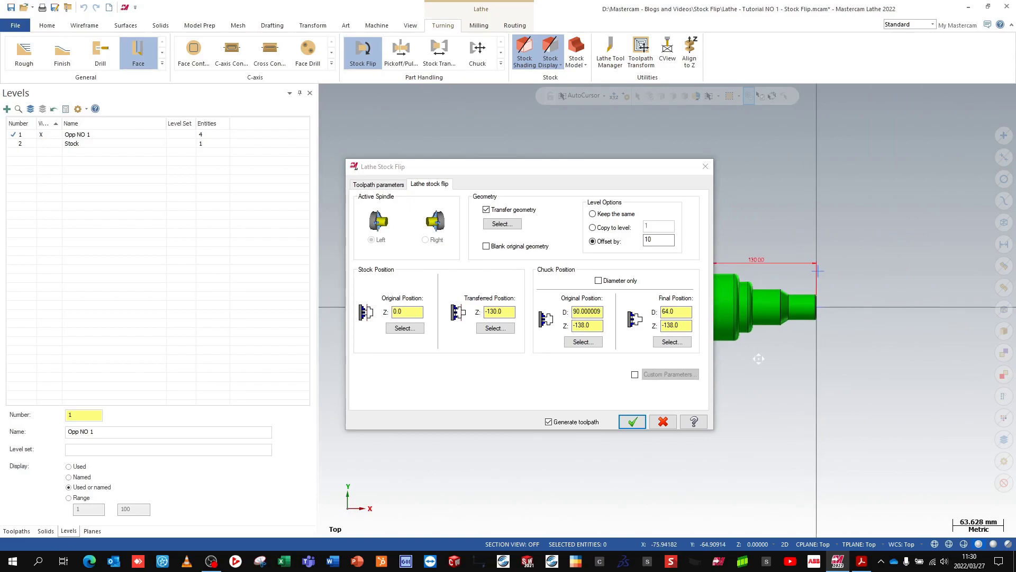
scroll(825, 357, "down", 1)
left_click(671, 326)
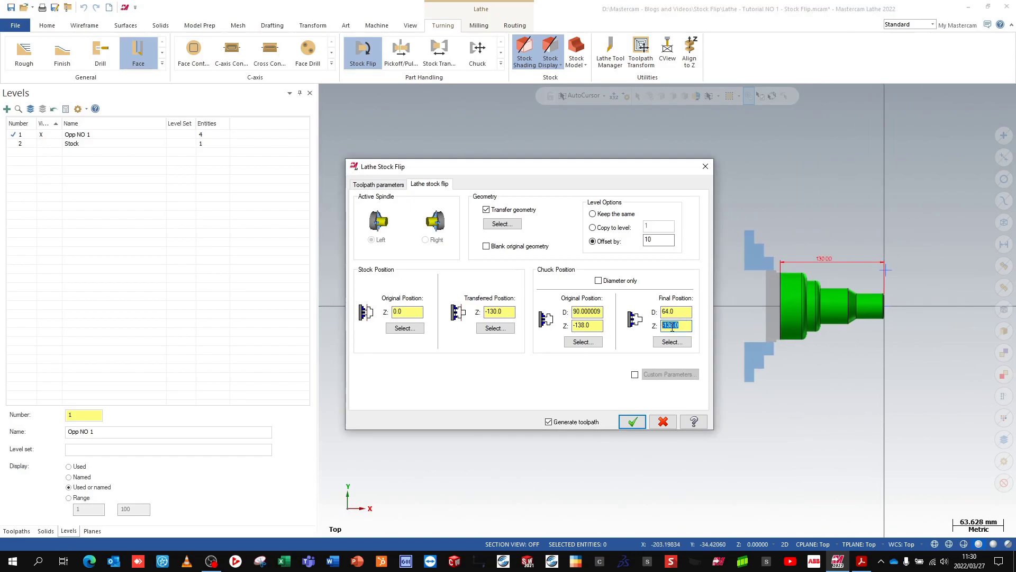
right_click(671, 328)
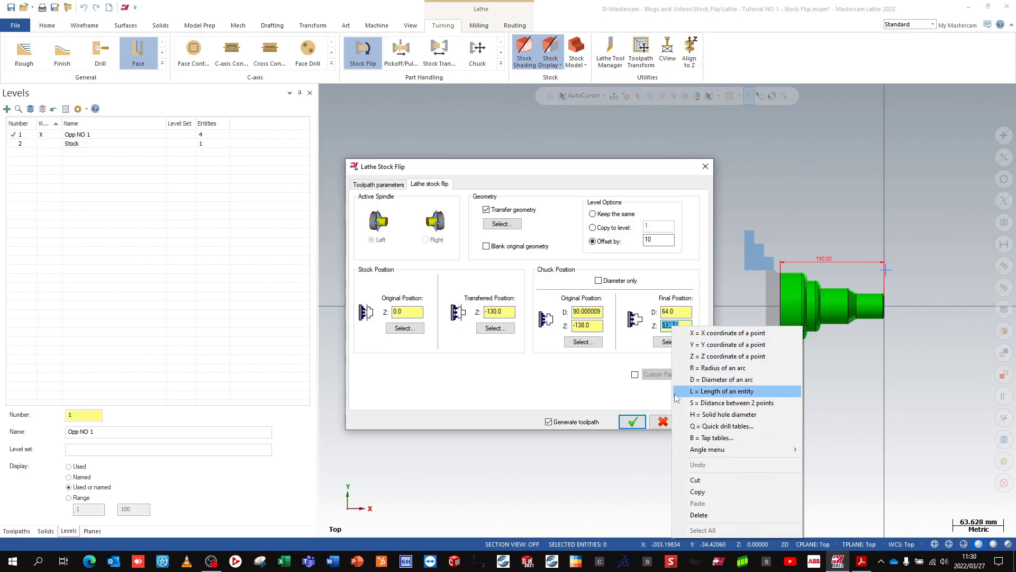
left_click(728, 404)
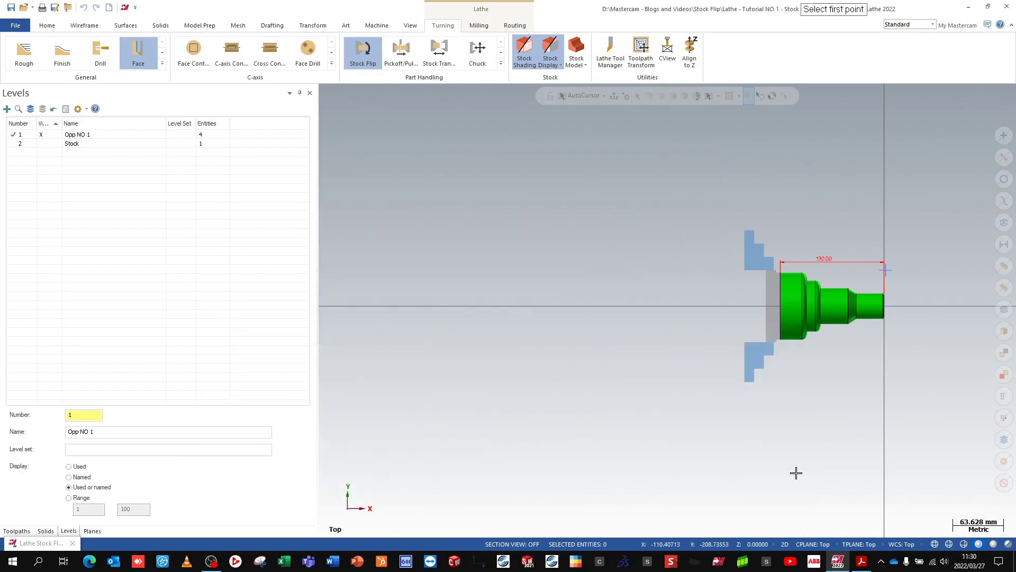
scroll(794, 301, "up", 5)
scroll(794, 299, "up", 2)
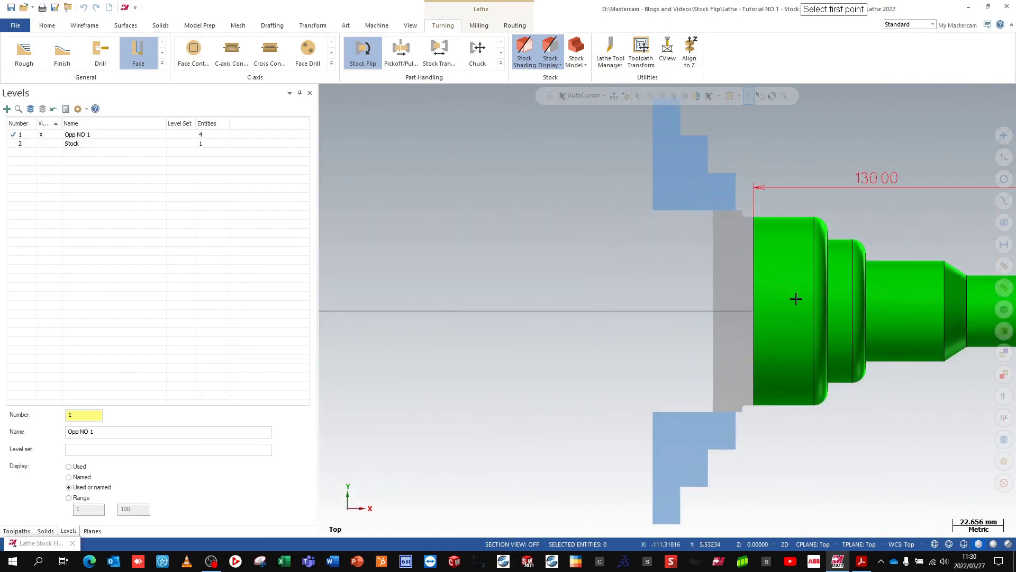
left_click(835, 312)
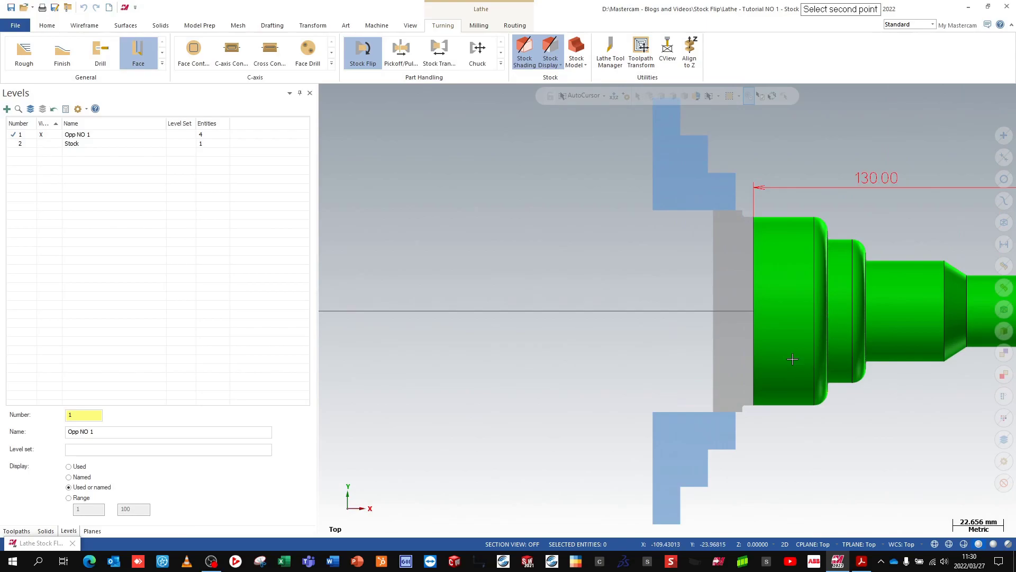
left_click(755, 312)
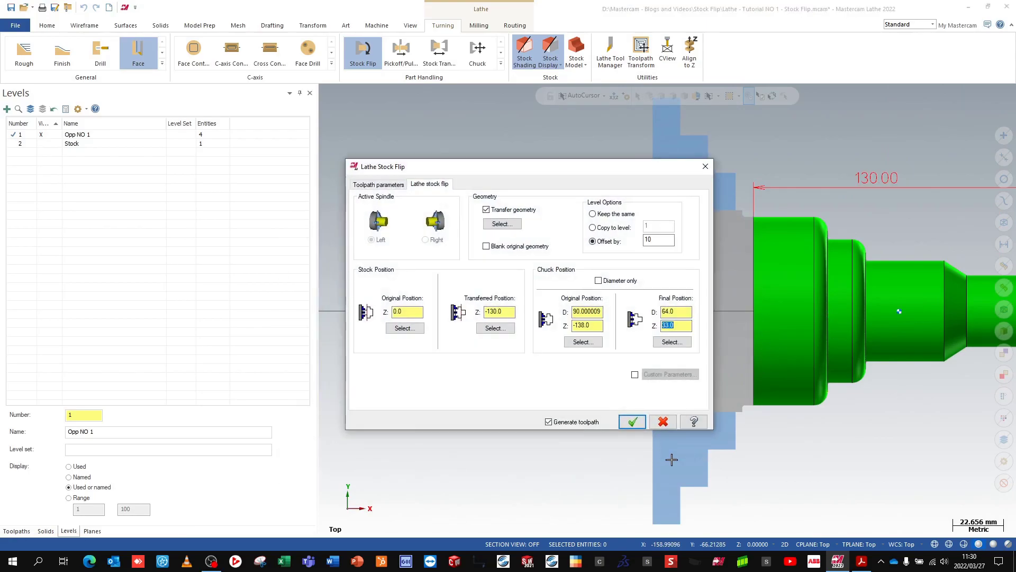
left_click(663, 325)
type("-")
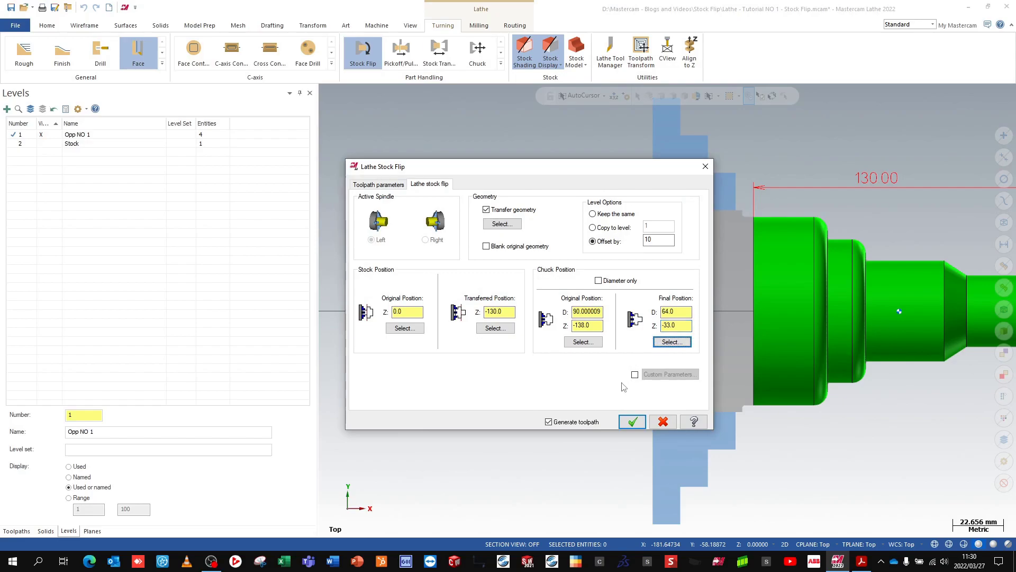
- Confirm the stock flip and inspect both green solids in Top view
left_click(633, 422)
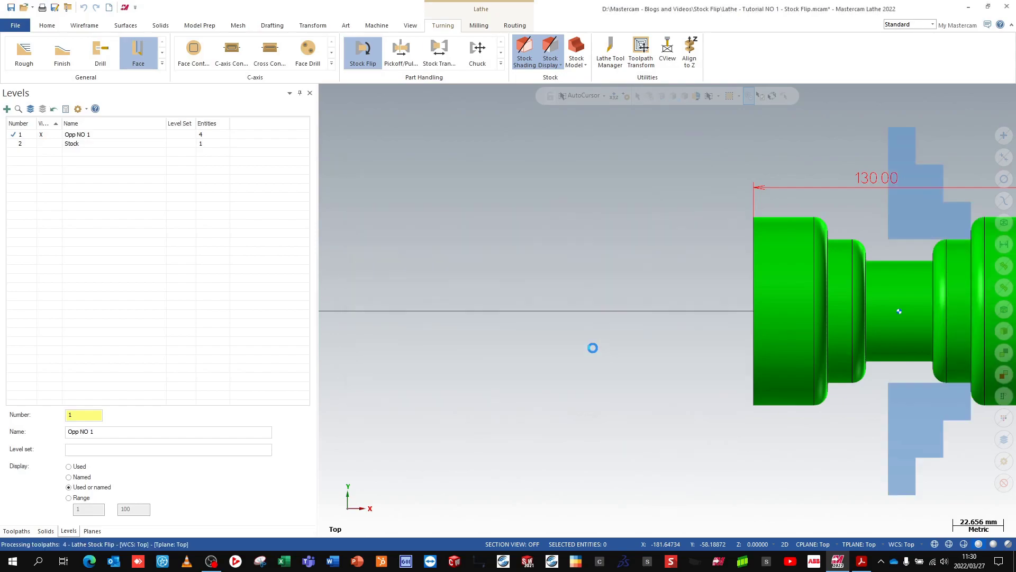
right_click(588, 270)
left_click(613, 328)
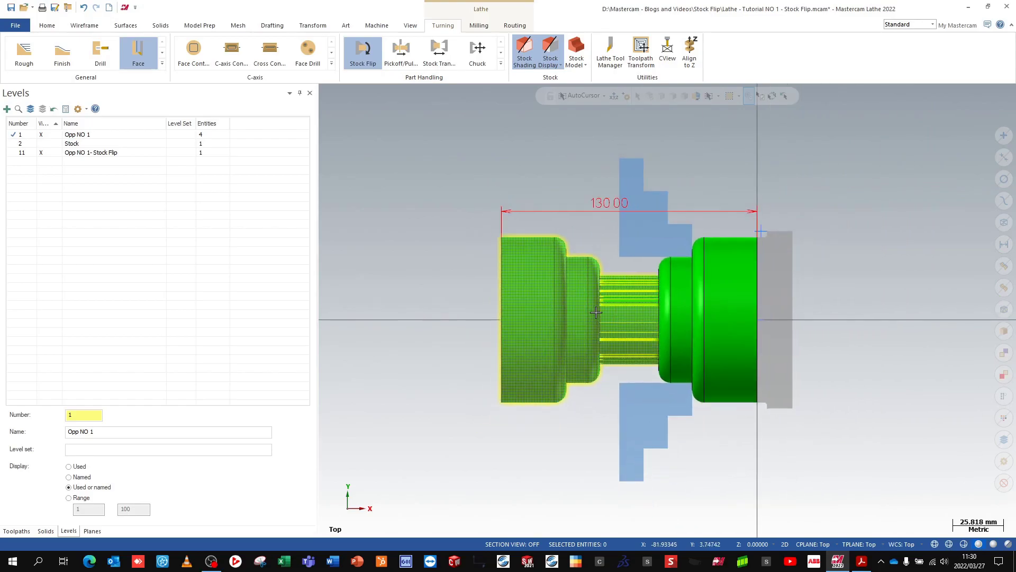
left_click(533, 270)
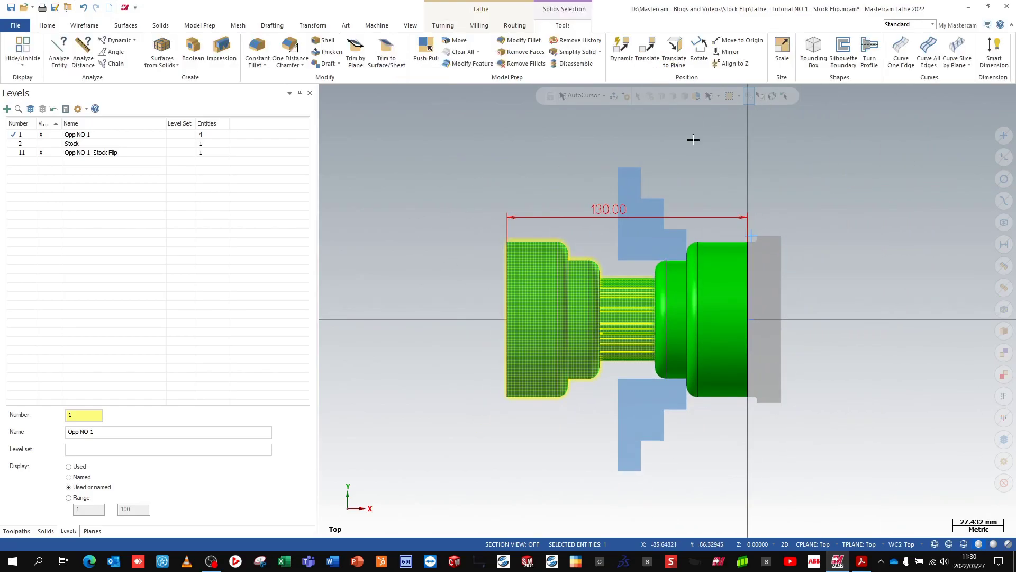
left_click(725, 261)
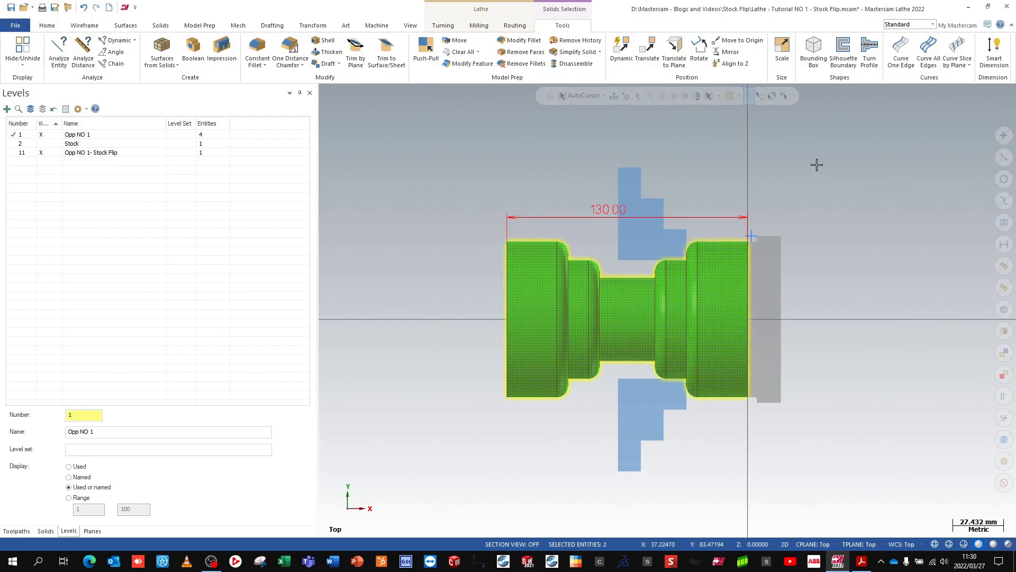
key("Escape")
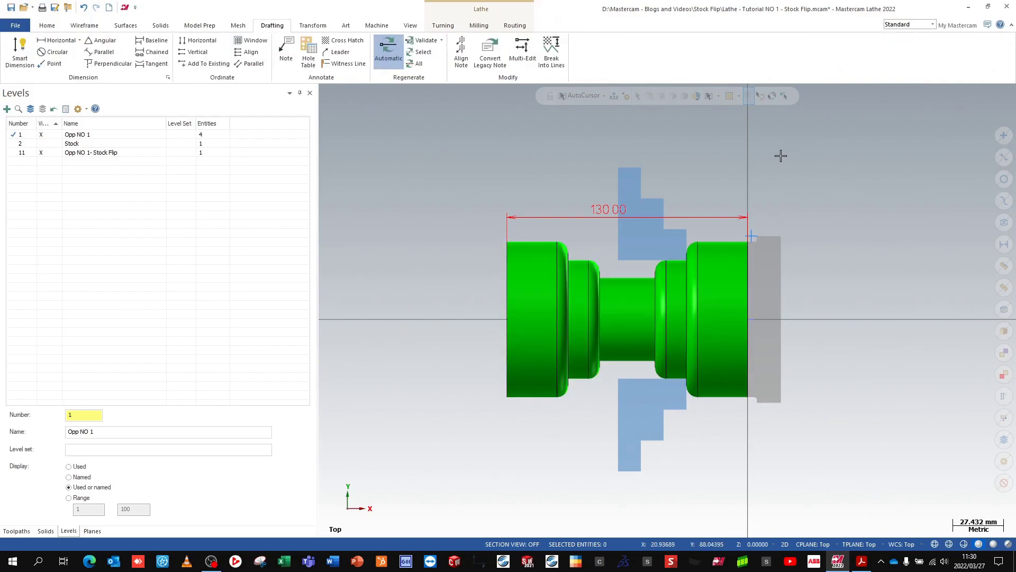
- Make level 11 'Opp NO 1- Stock Flip' current, hide Opp NO 1, and select the Stock Flip toolpath
left_click(18, 153)
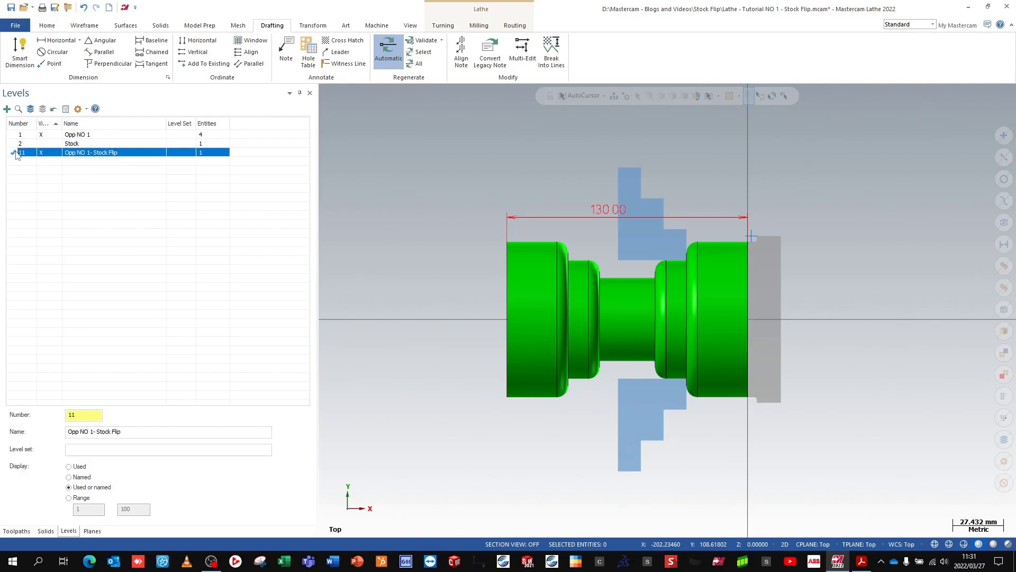
left_click(42, 135)
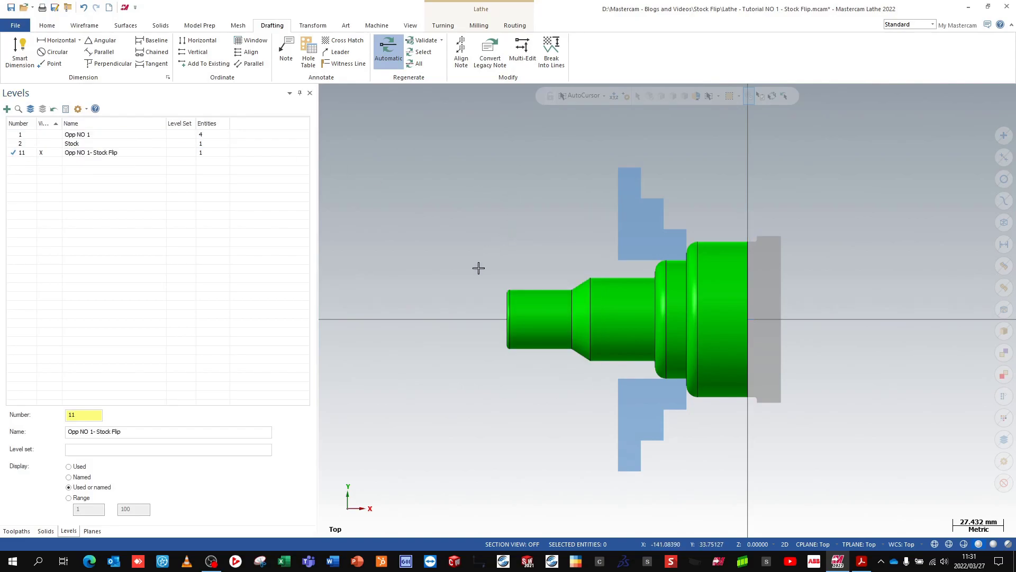
left_click(15, 531)
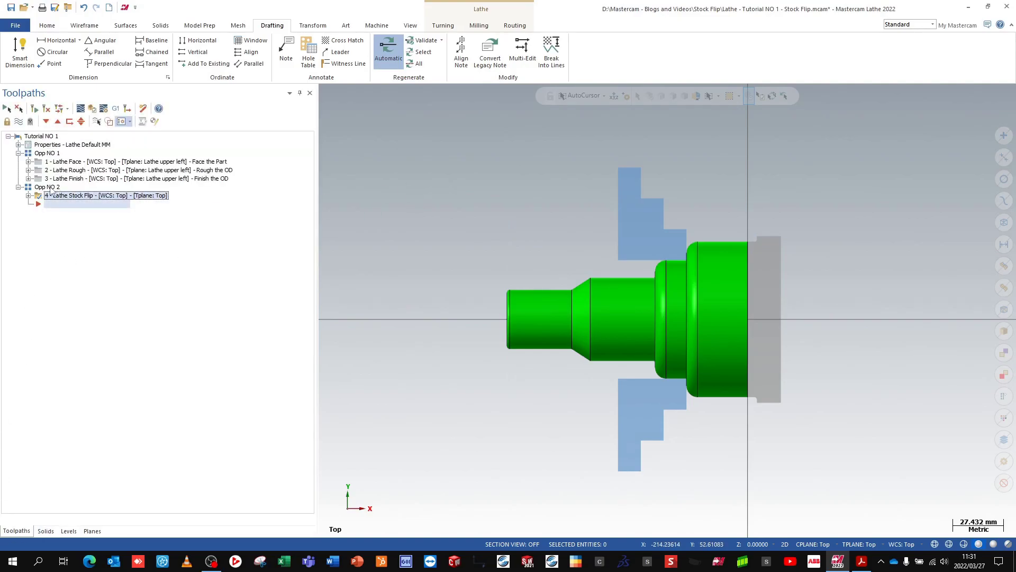
left_click(44, 188)
left_click(82, 195)
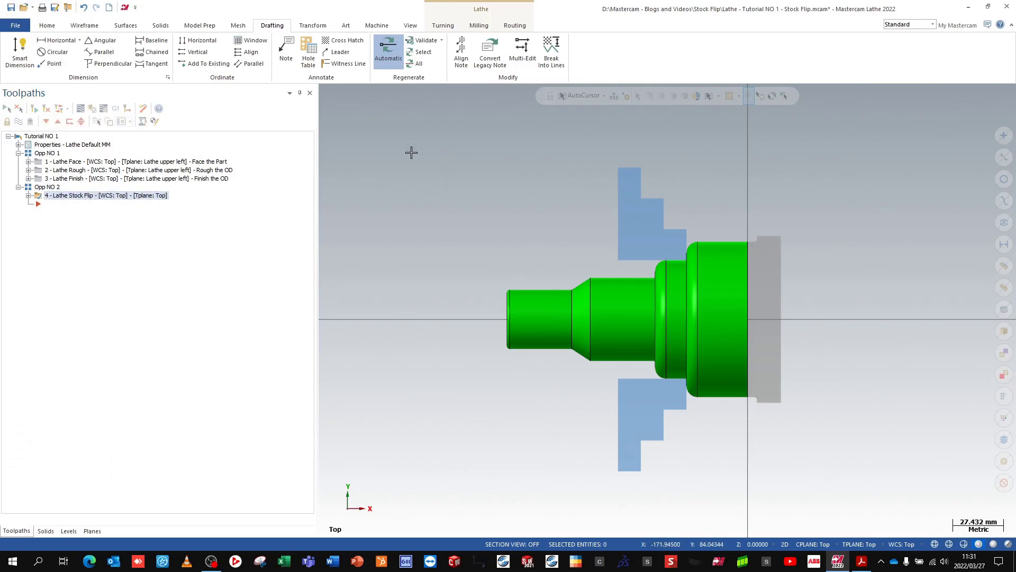
- Start a Lathe Face toolpath with feed 0.25, 120 CSS spindle speed, and comment 'Opp NO 2 - Facing'
left_click(444, 27)
left_click(363, 53)
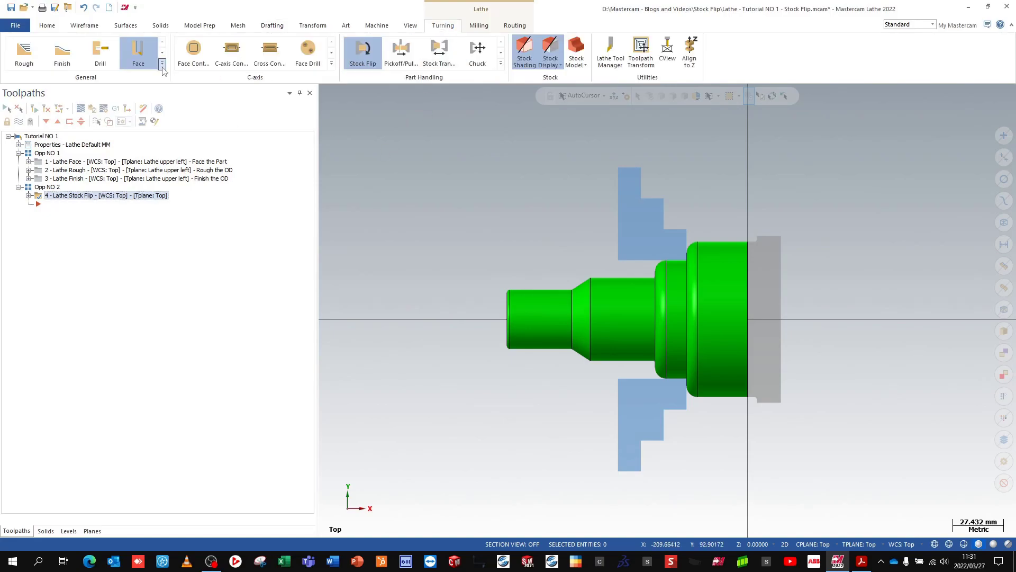
left_click(62, 168)
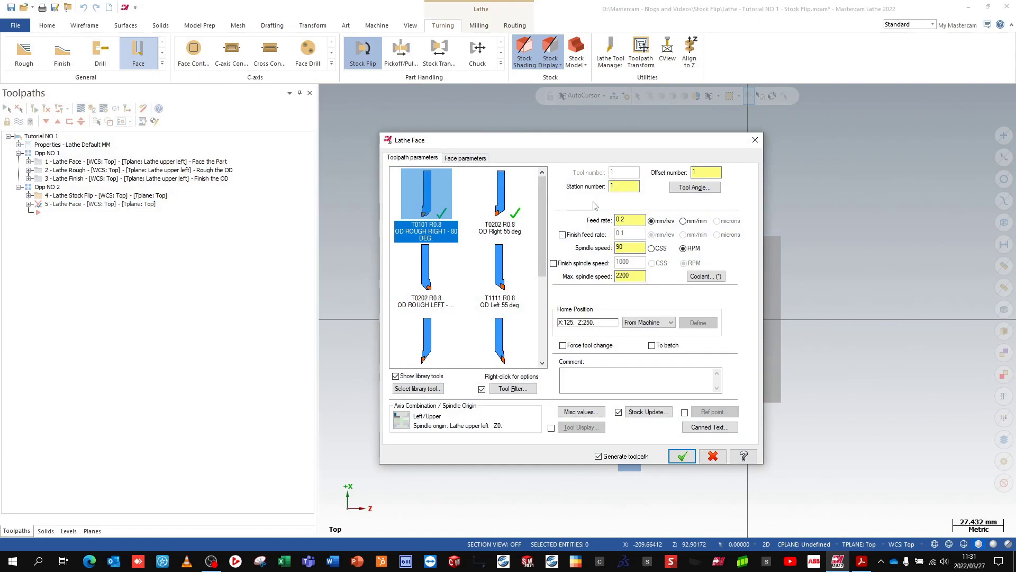
key("Tab")
type("0.25")
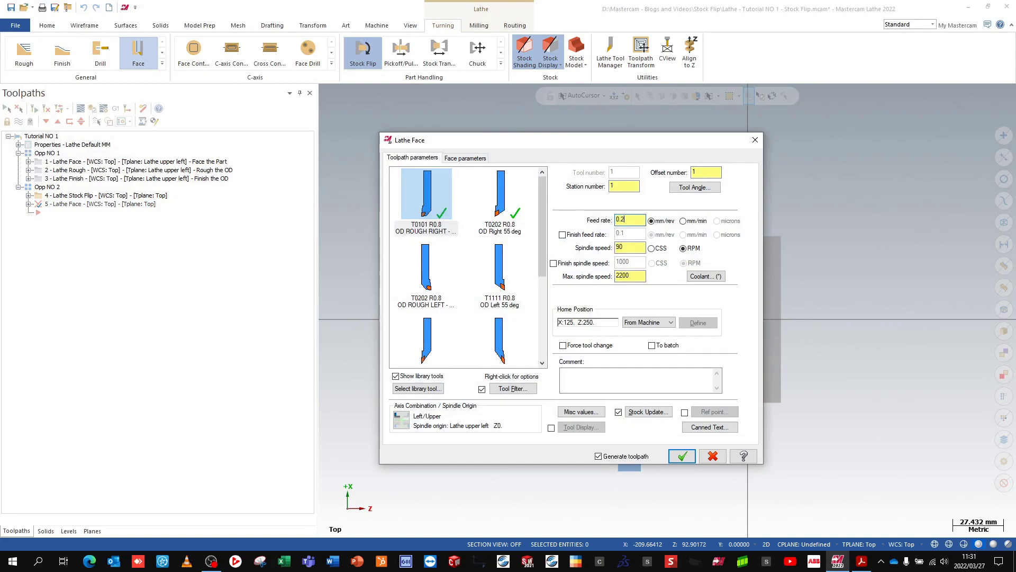
key("Tab")
key("Tab")
key("space")
left_click(595, 380)
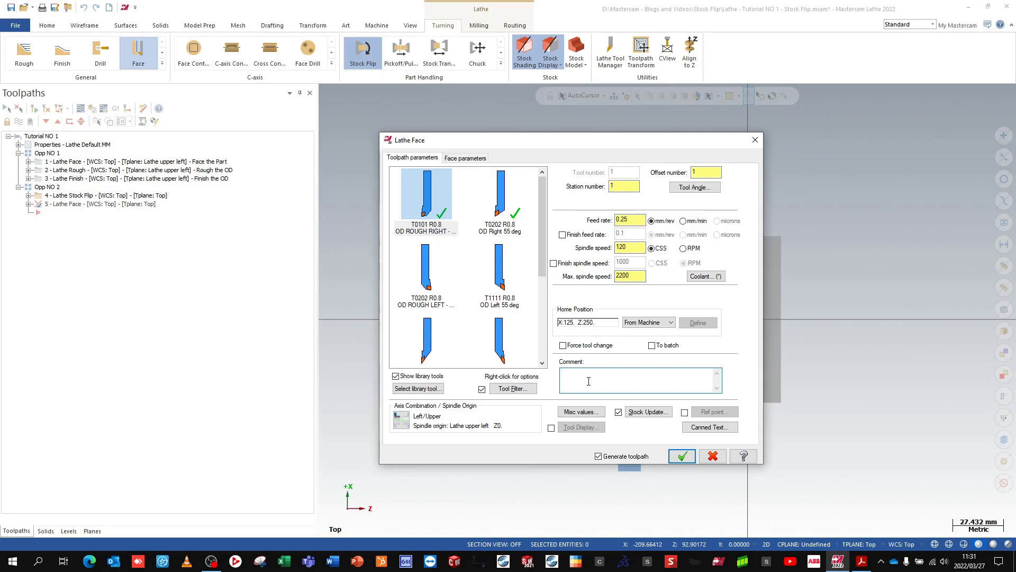
type("Op")
type("cing")
- Check the face parameters and accept them to generate the facing toolpath
left_click(453, 160)
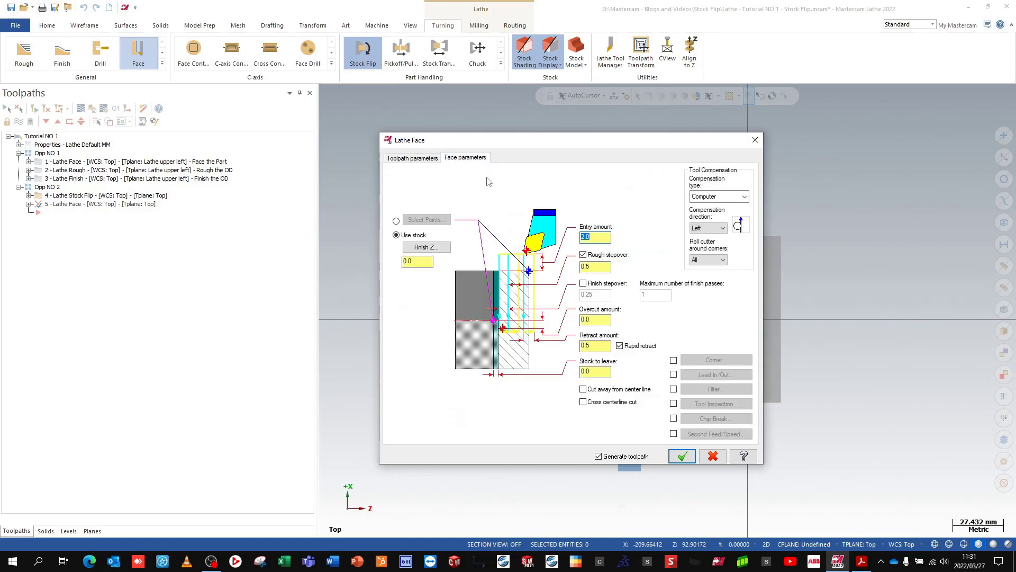
key("Tab")
key("Tab")
key("Tab")
key("Tab")
key("Tab")
key("Tab")
key("Return")
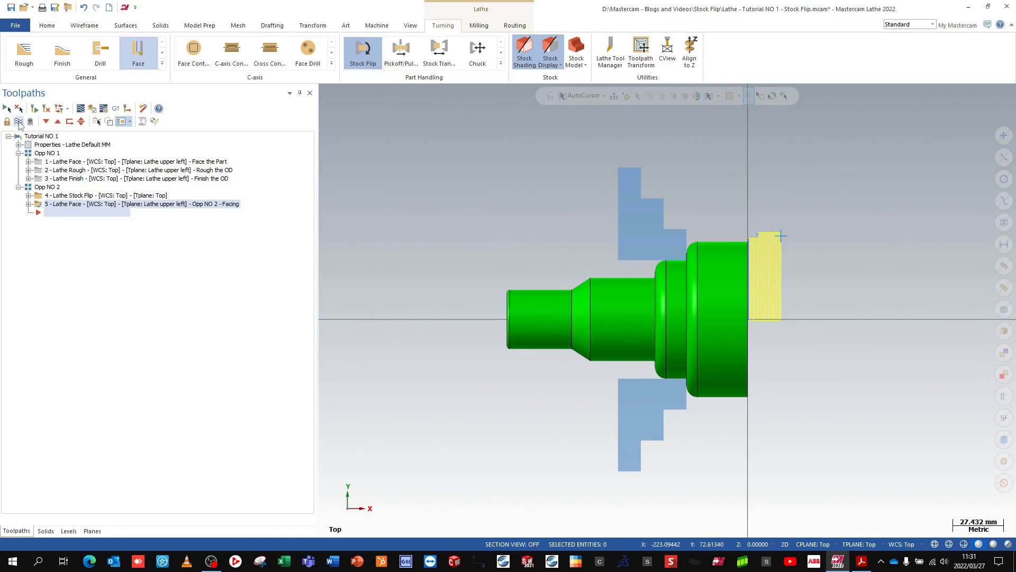
- Turn off the toolpath display and hide the flipped part's solid on level 11
left_click(19, 122)
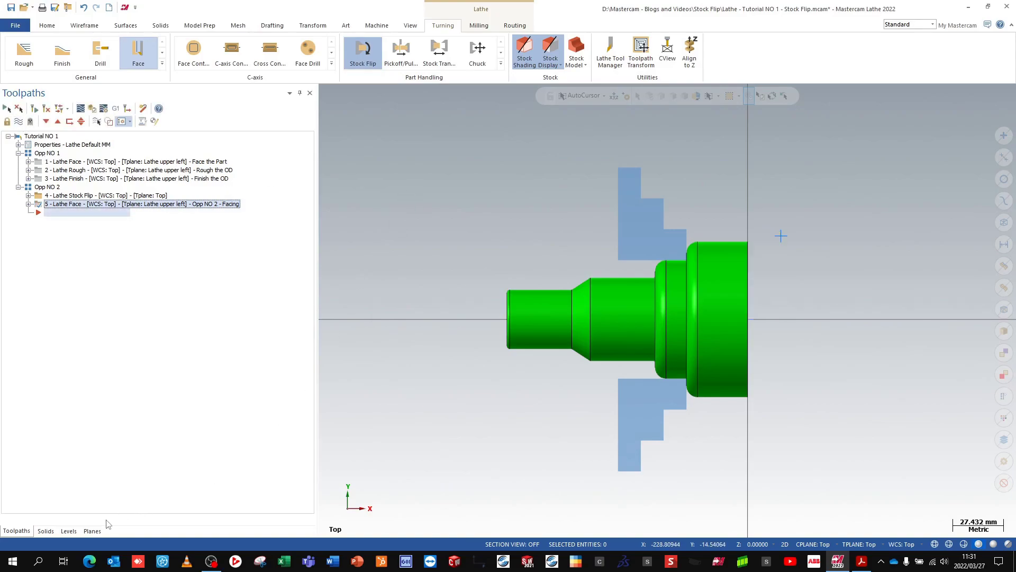
left_click(68, 531)
left_click(47, 153)
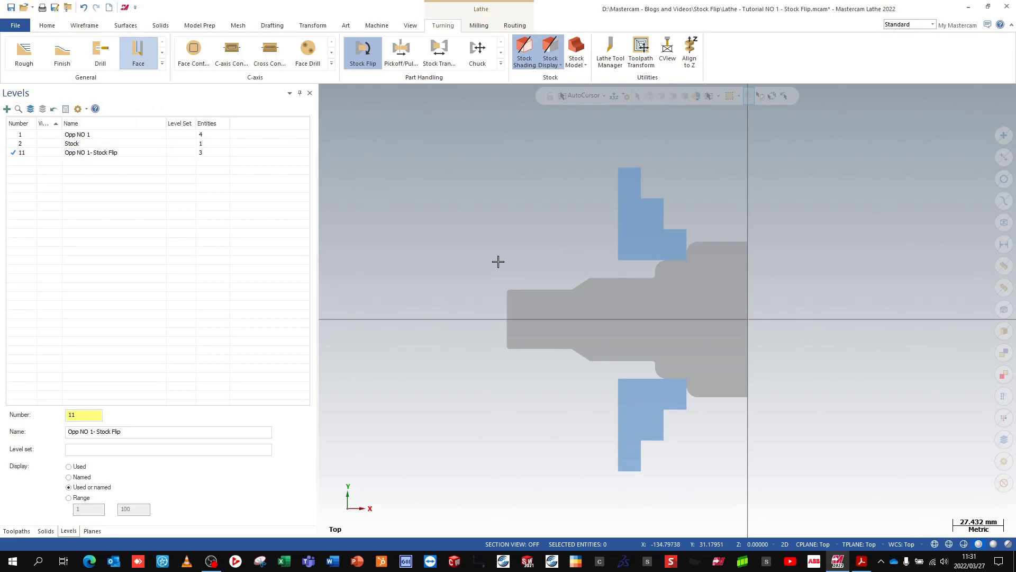
left_click(16, 531)
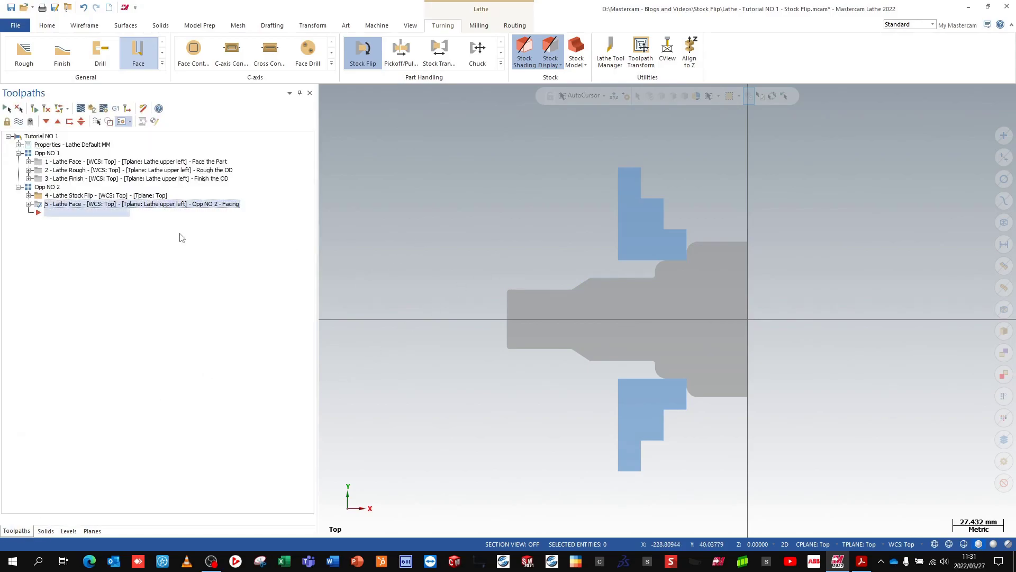
- Step the insert arrow through all five operations, viewing the stock after each one
left_click(58, 121)
left_click(59, 121)
left_click(58, 122)
left_click(59, 122)
left_click(58, 122)
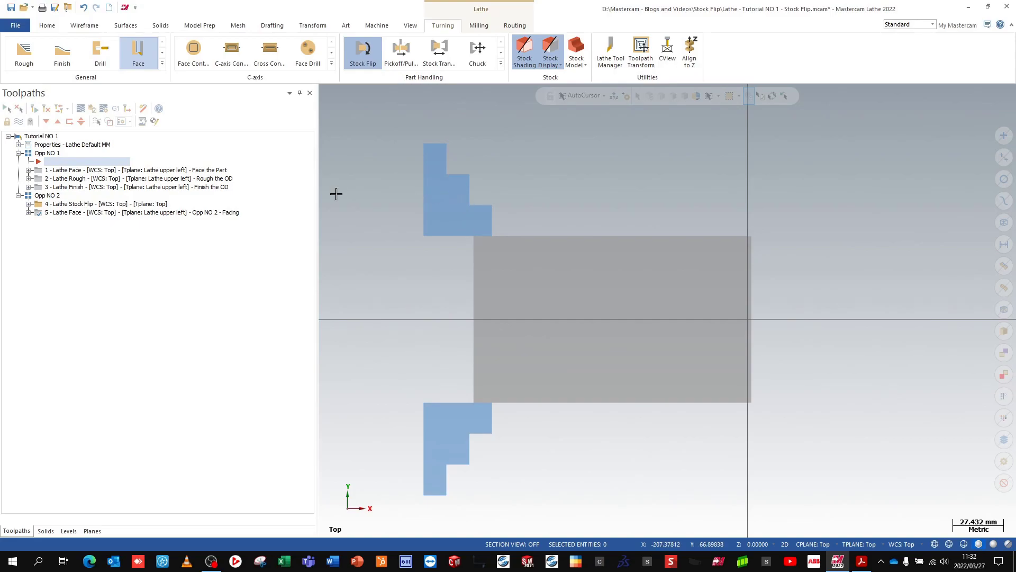
left_click(47, 122)
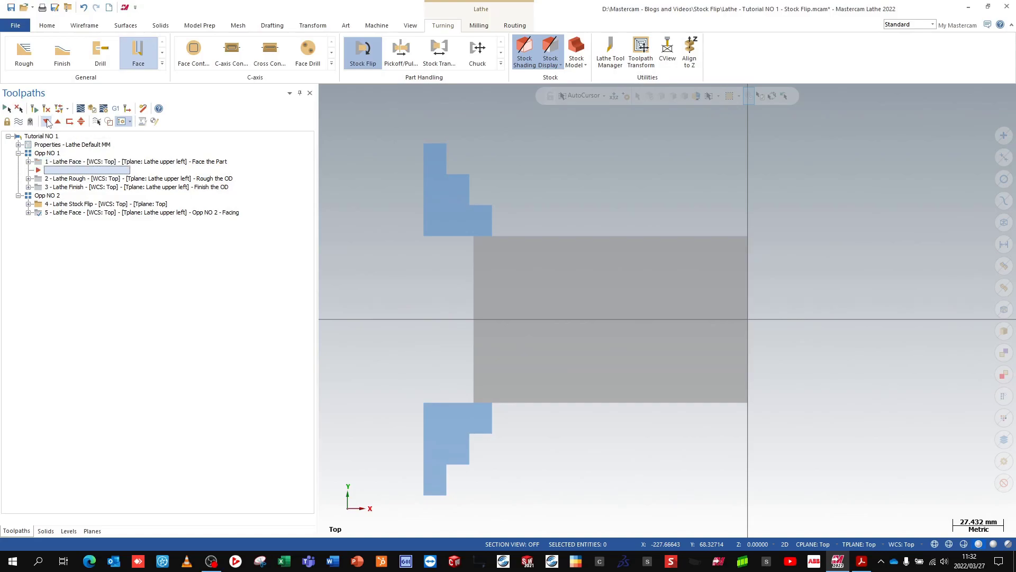
left_click(48, 123)
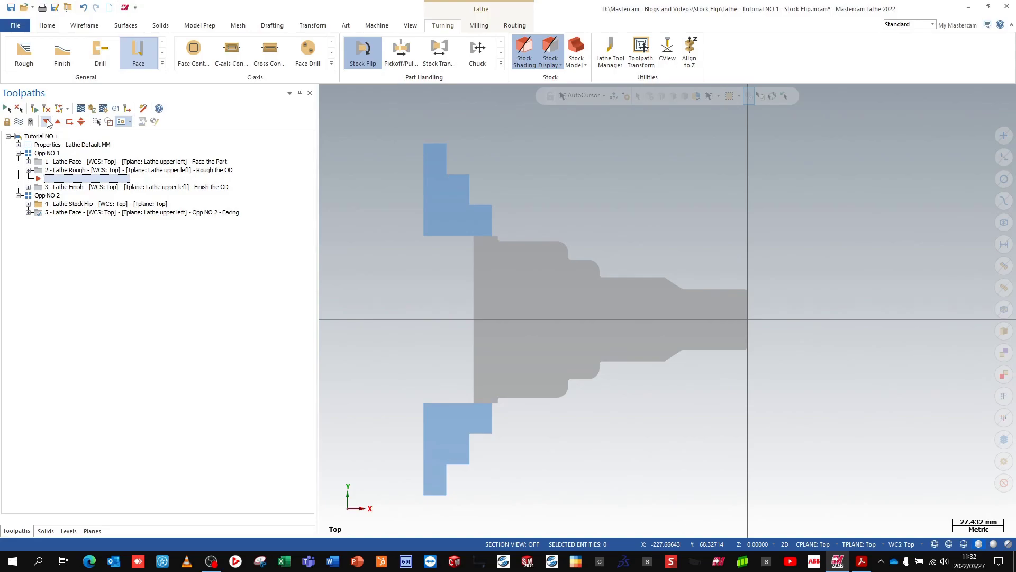
left_click(47, 122)
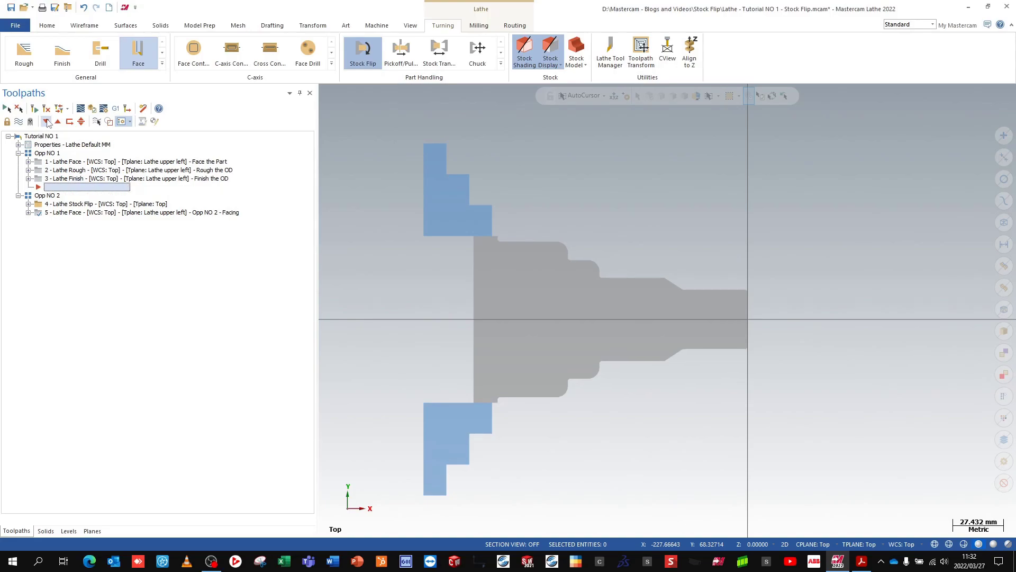
left_click(47, 122)
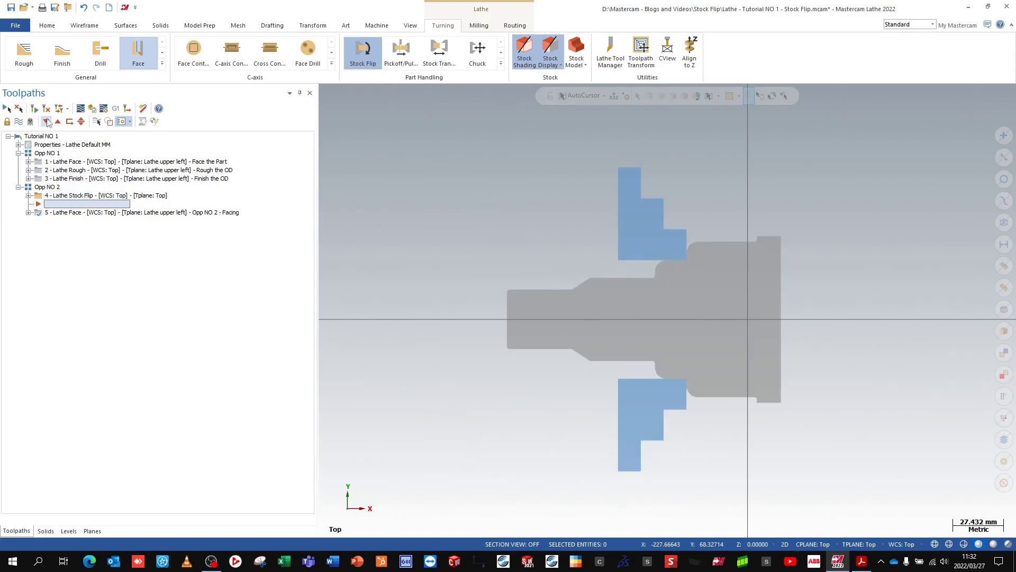
left_click(47, 122)
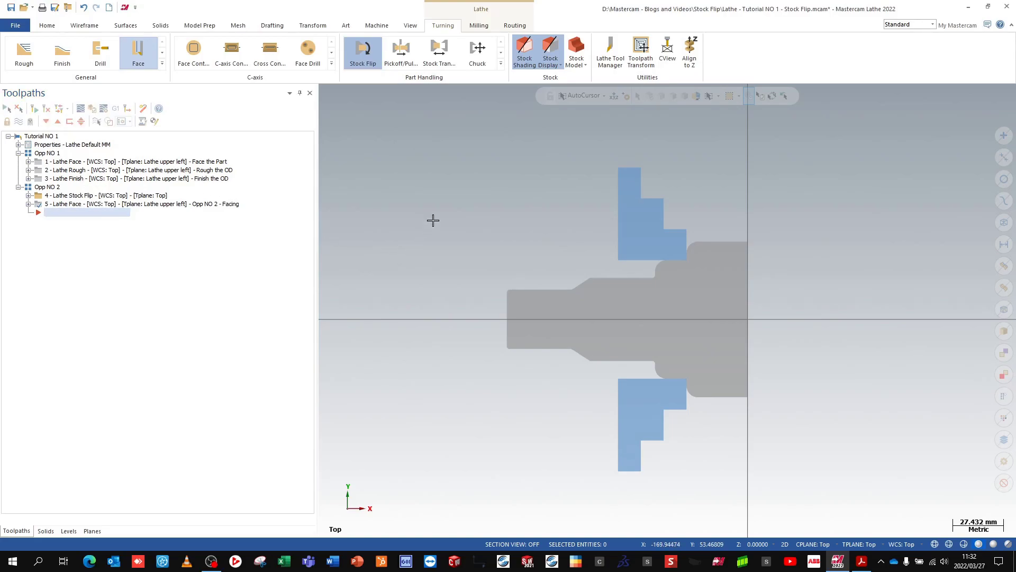
- Switch to the PowerPoint slideshow showing the Stock Flip slide
key("alt+Tab")
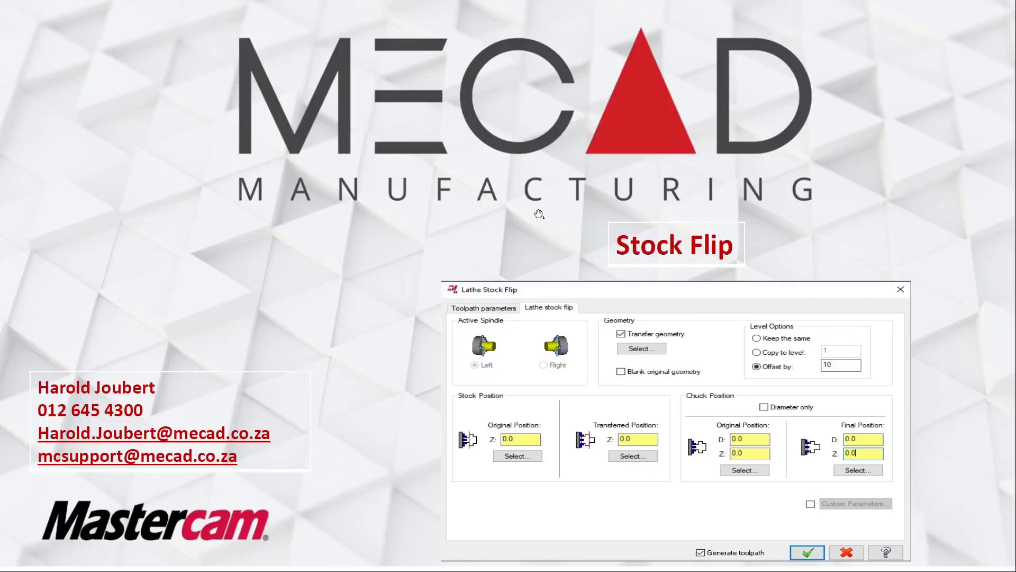